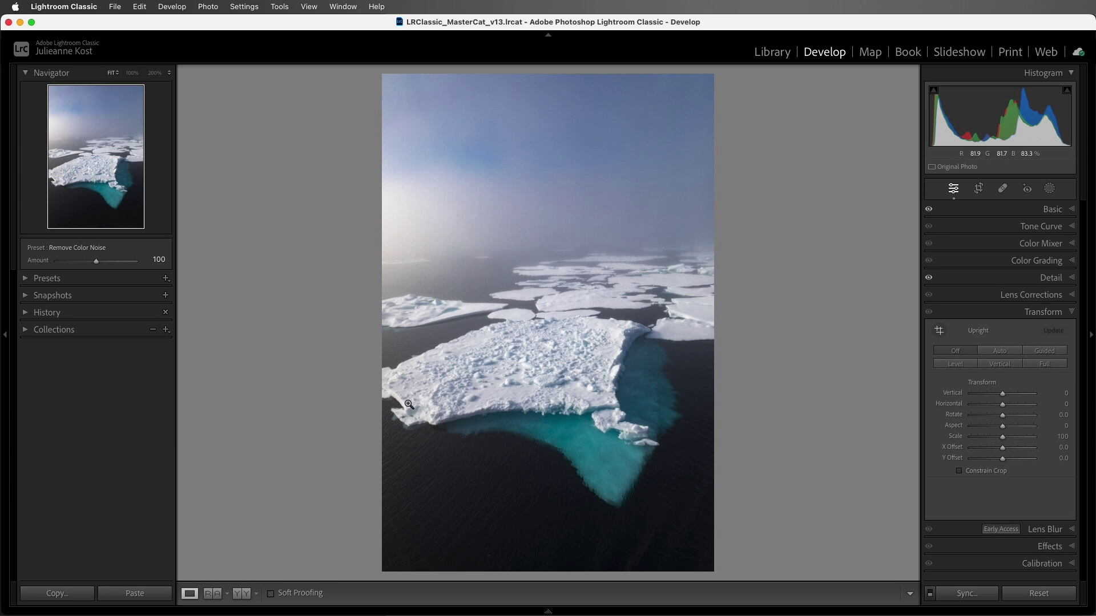
Rotate the iceberg photo 1.84° with Crop & Straighten and commit the straightened crop
key("r")
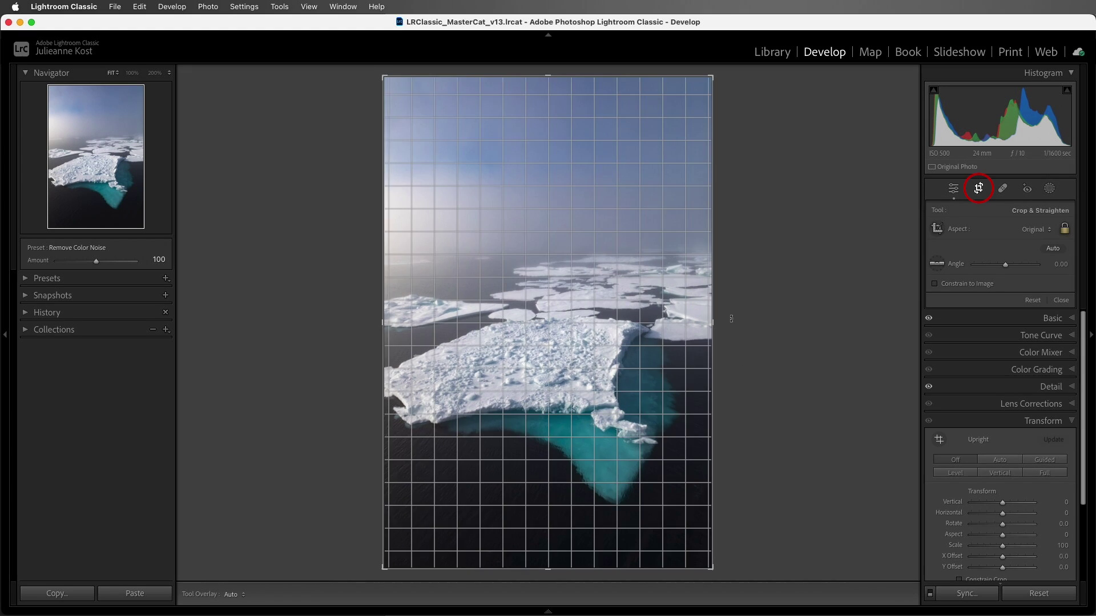
left_click_drag(732, 320, 732, 324)
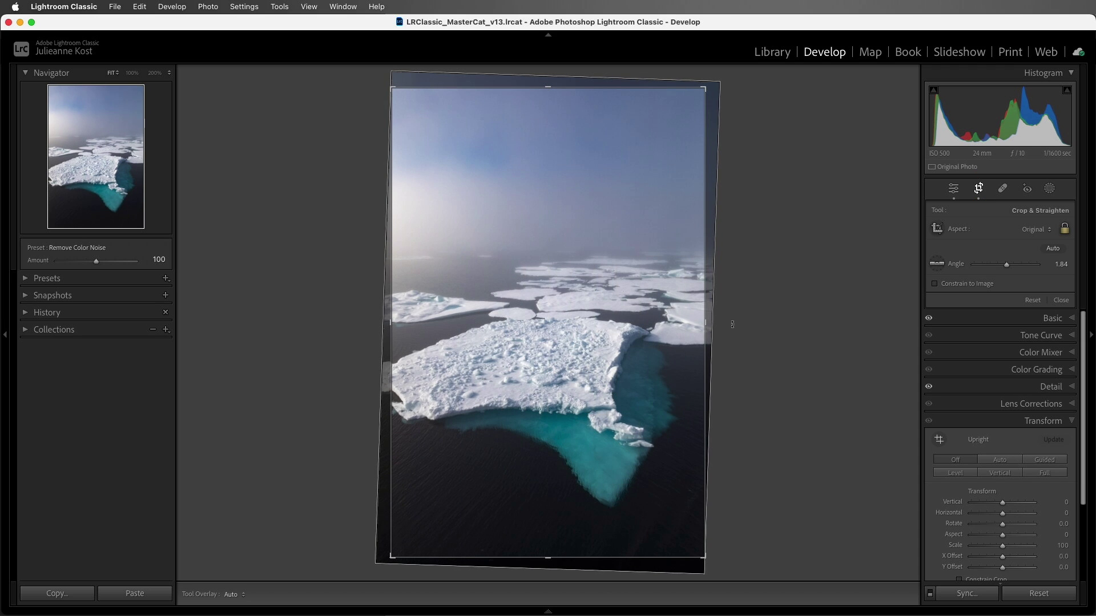
key("Return")
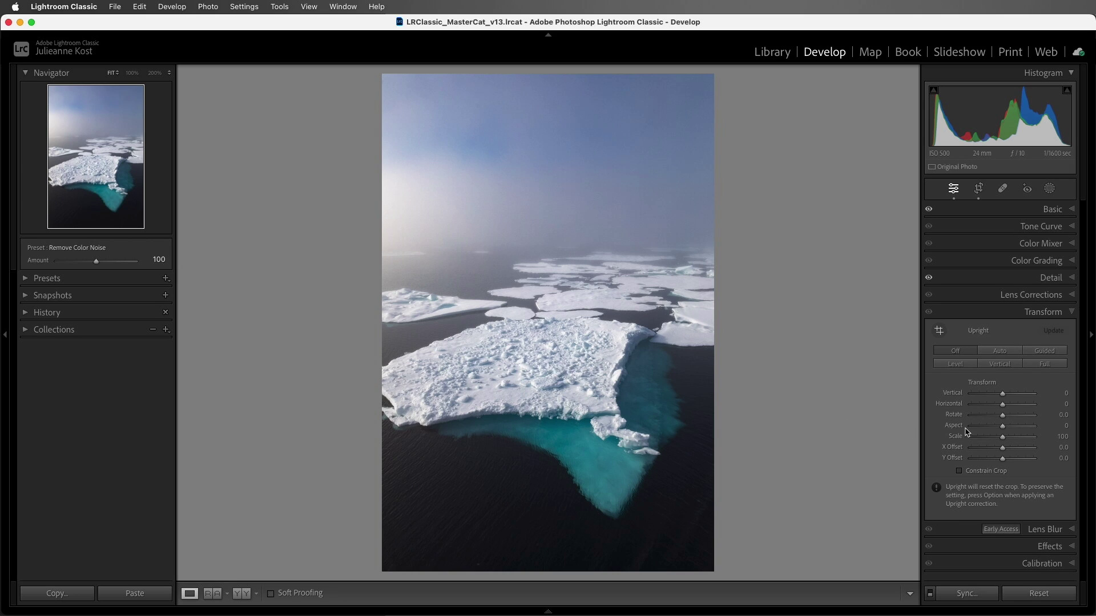
In Transform, set Aspect to +76 and X Offset to +2.9
mouse_move(994, 430)
left_click_drag(994, 430, 1027, 431)
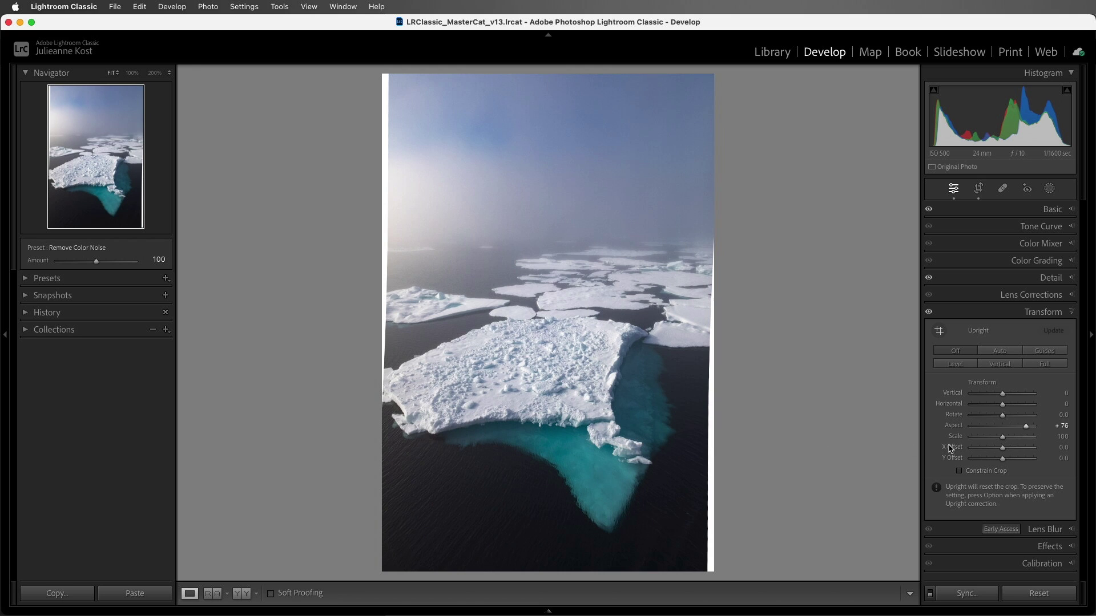
left_click_drag(1048, 451, 1048, 450)
type("2.3")
key("Return")
key("Up")
key("Up")
key("Up")
key("Up")
key("Up")
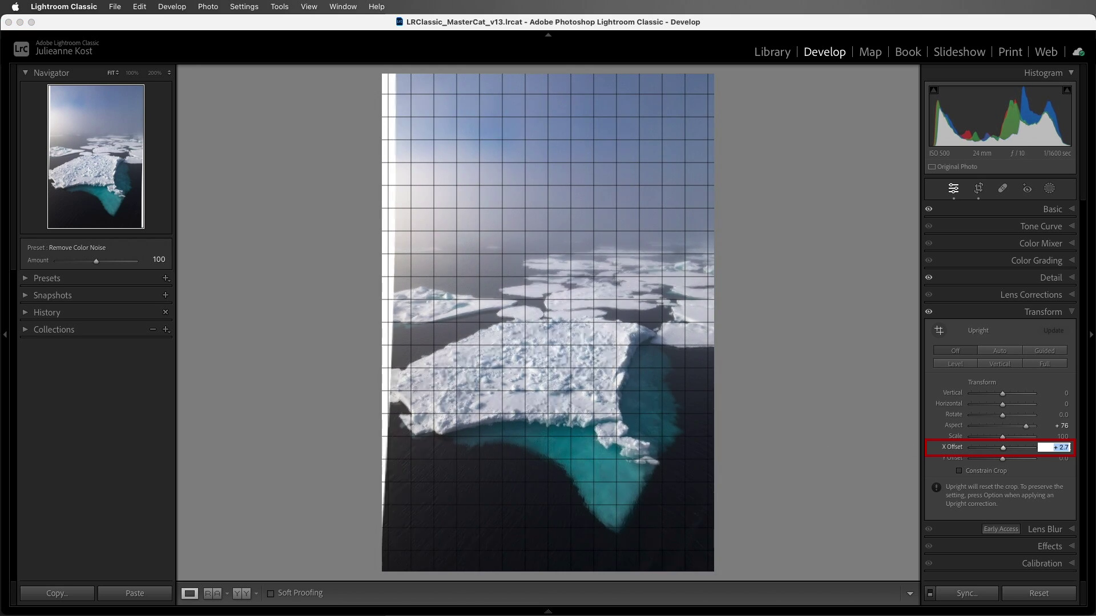
key("Up")
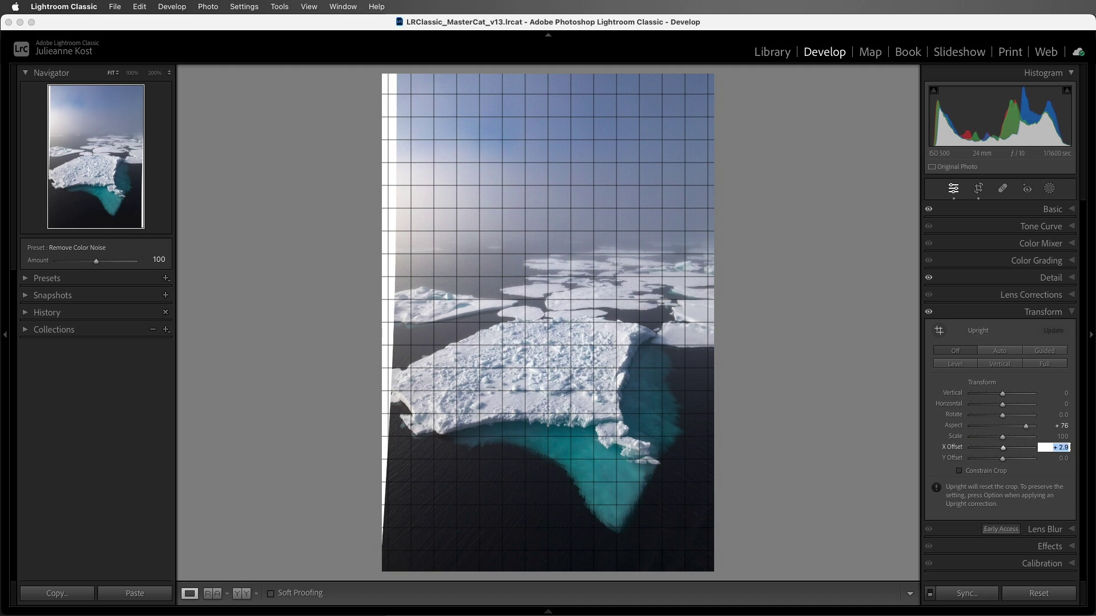
key("Return")
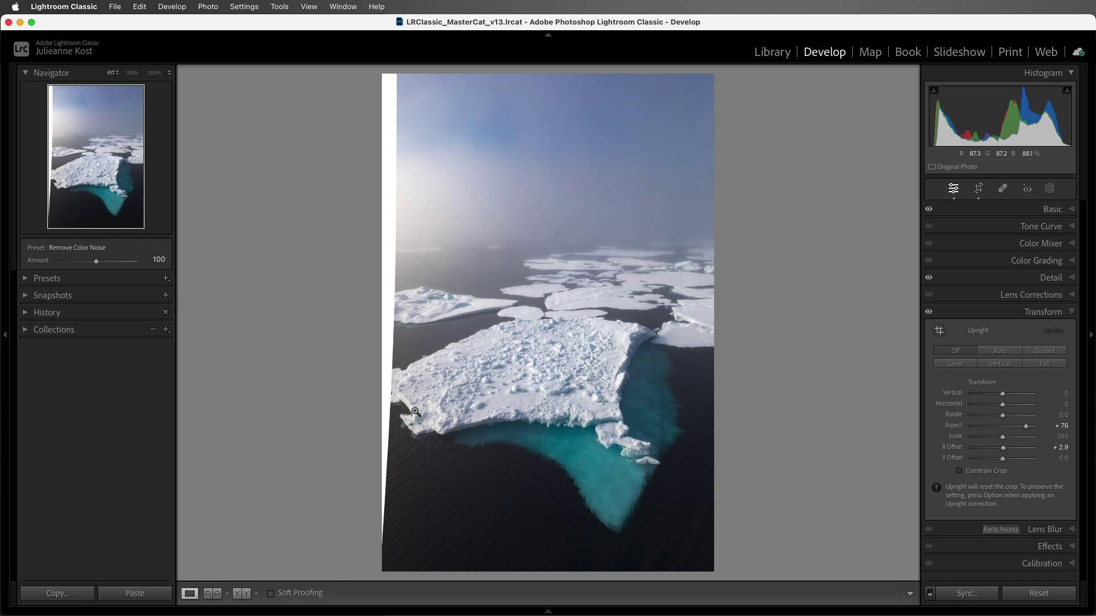
Send the photo via Photo > Edit In to Adobe Photoshop (Beta)
left_click(217, 7)
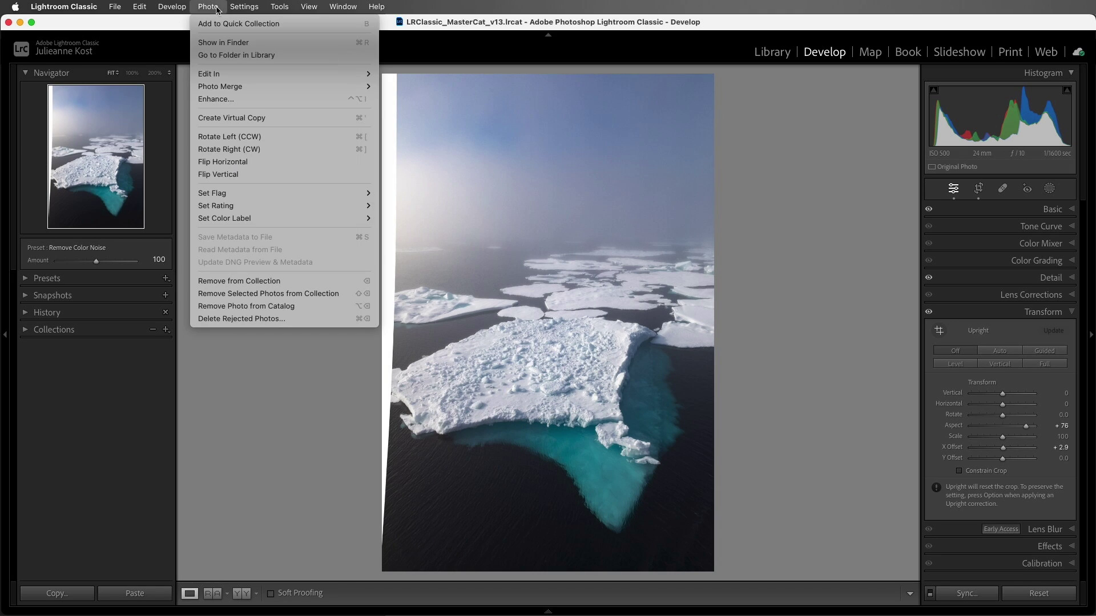
mouse_move(244, 77)
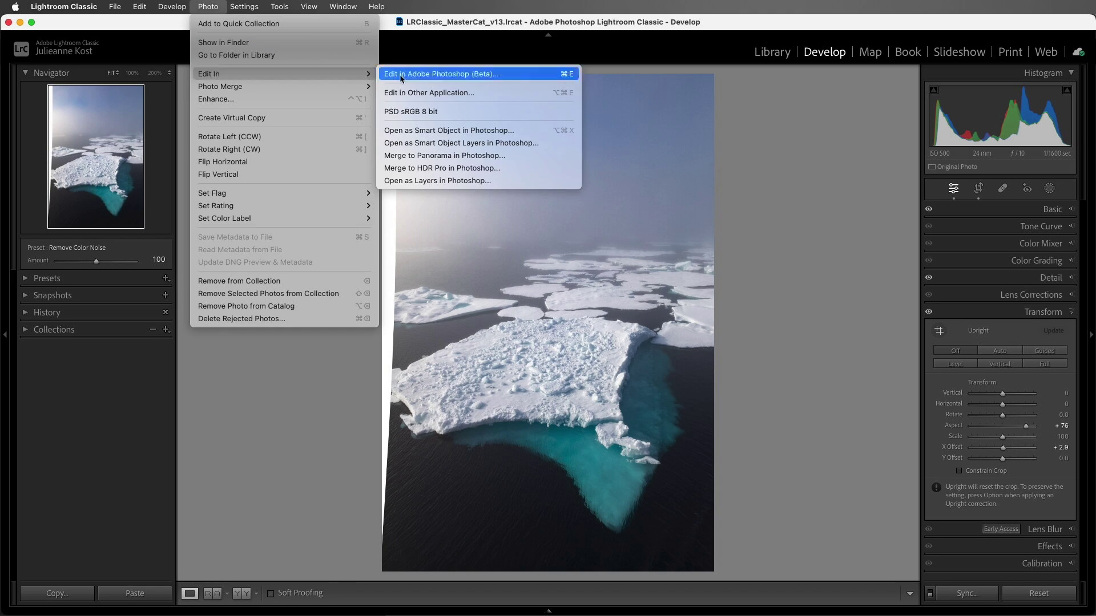
left_click(521, 75)
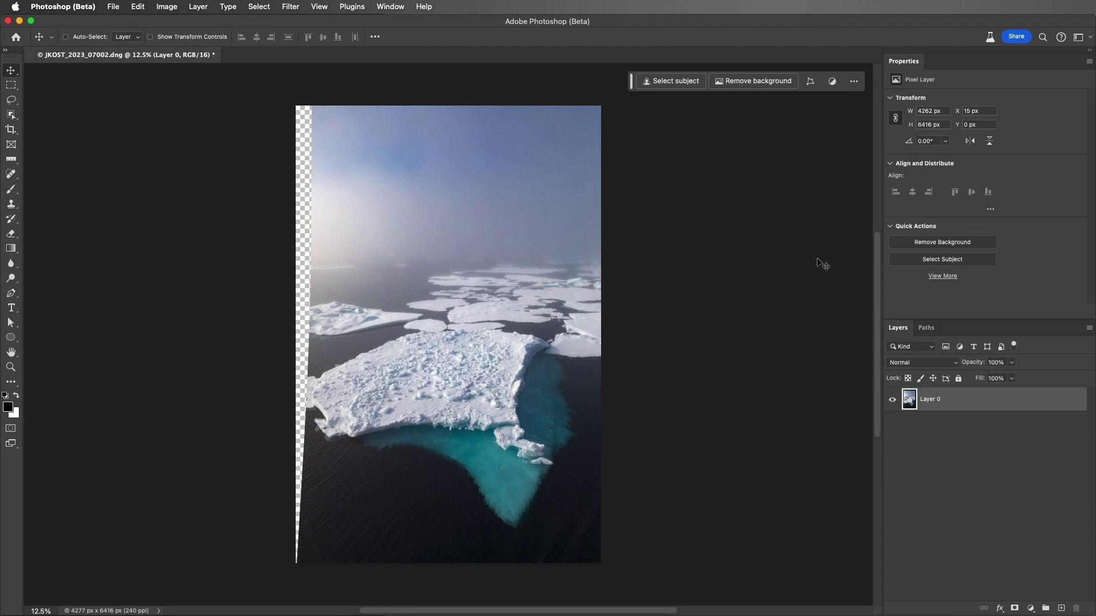
Zoom to 50%, move to the top-left, and marquee a 240 × 1024 px transparent strip
key("super+equal")
key("super+equal")
key("super+equal")
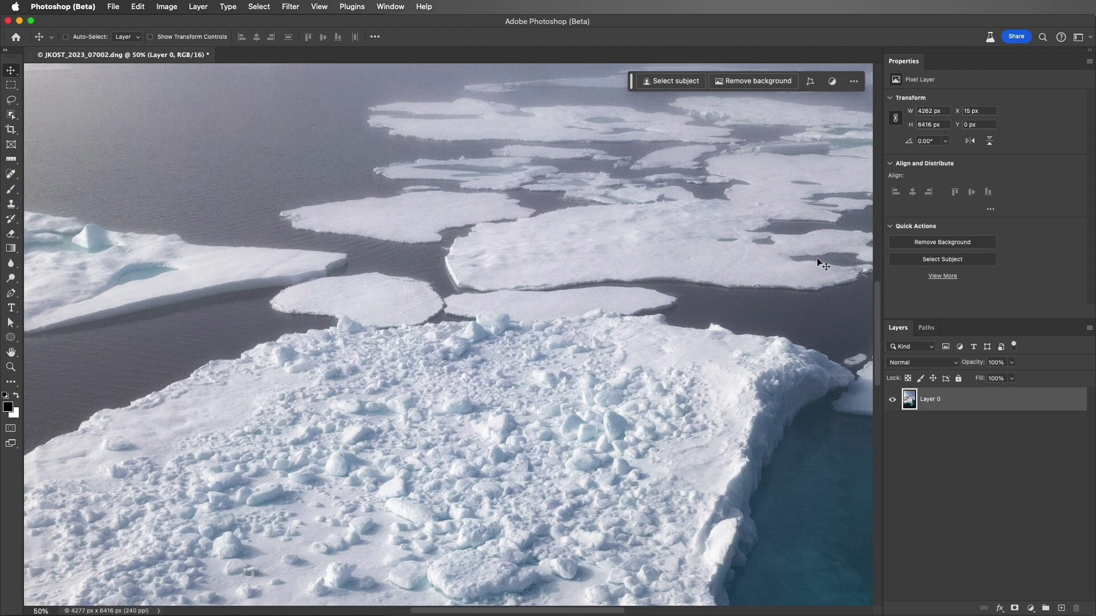
scroll(817, 258, "up", 10)
scroll(200, 151, "left", 5)
scroll(200, 150, "up", 1)
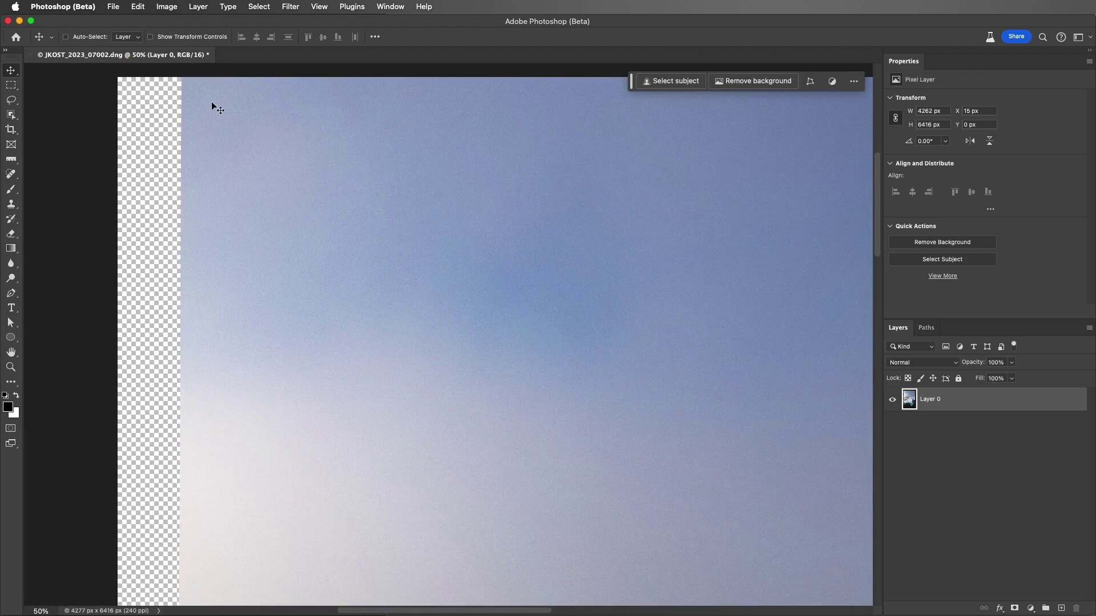
key("m")
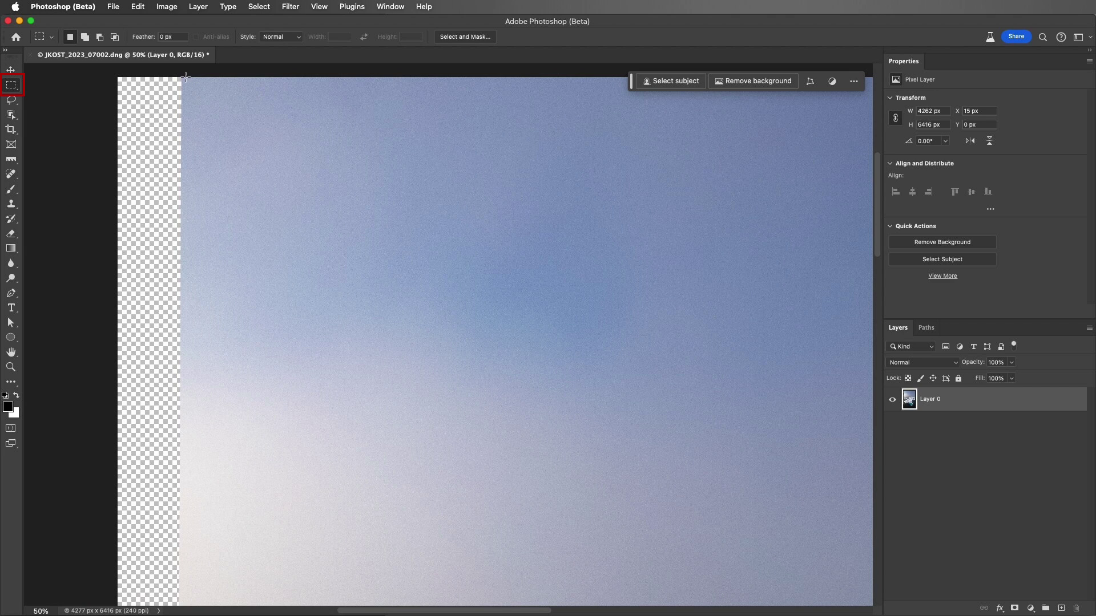
left_click_drag(186, 76, 113, 369)
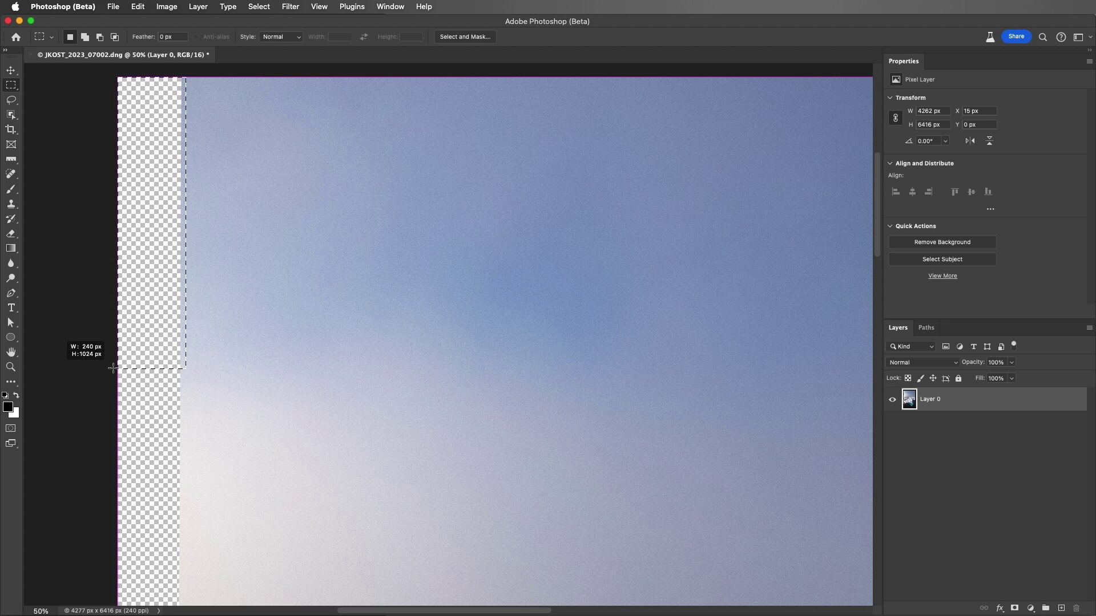
left_click_drag(112, 368, 113, 368)
Generate a promptless sky fill for the top-left strip and delete two of the three variations
left_click(688, 85)
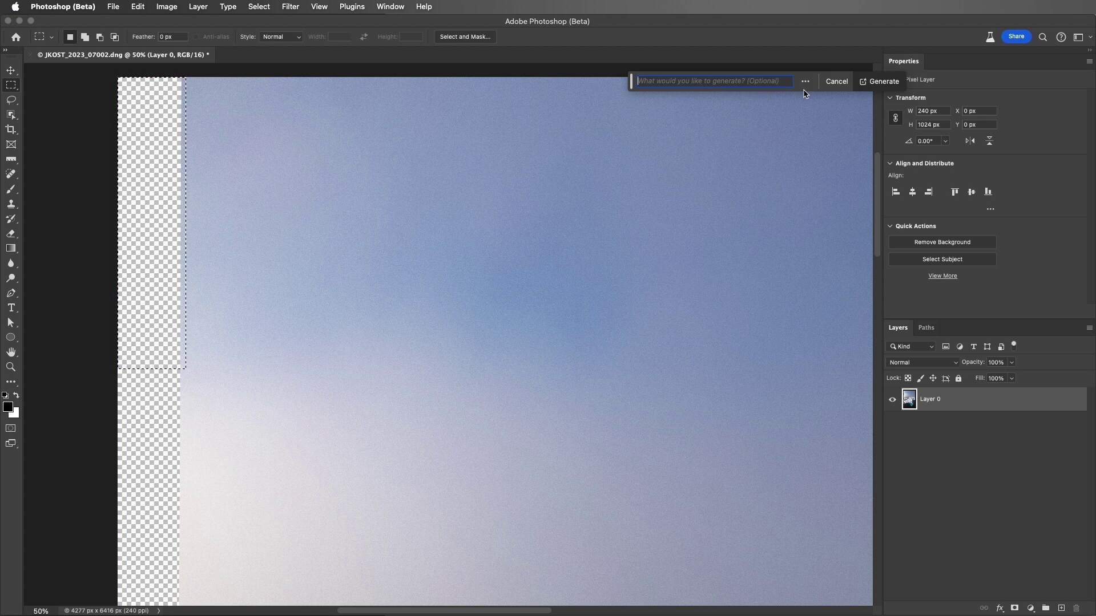
left_click(884, 85)
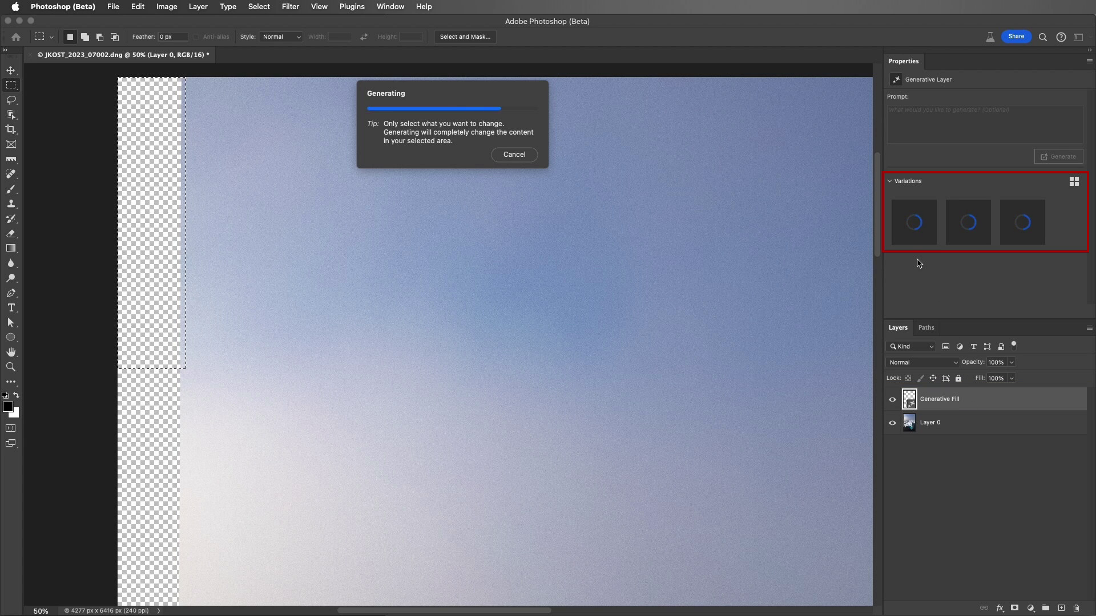
left_click(1026, 233)
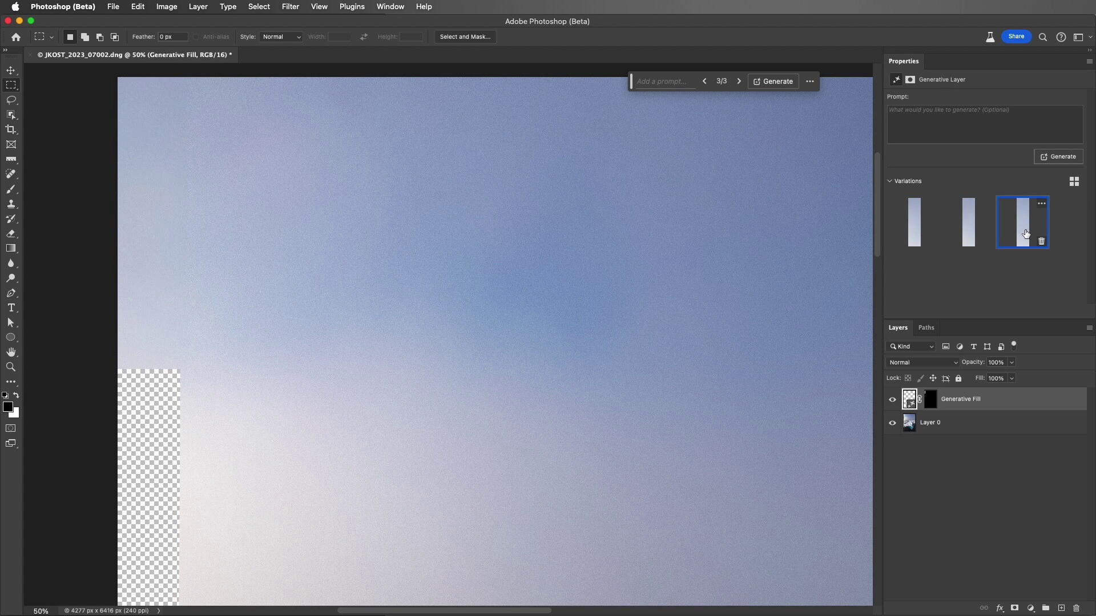
left_click(987, 241)
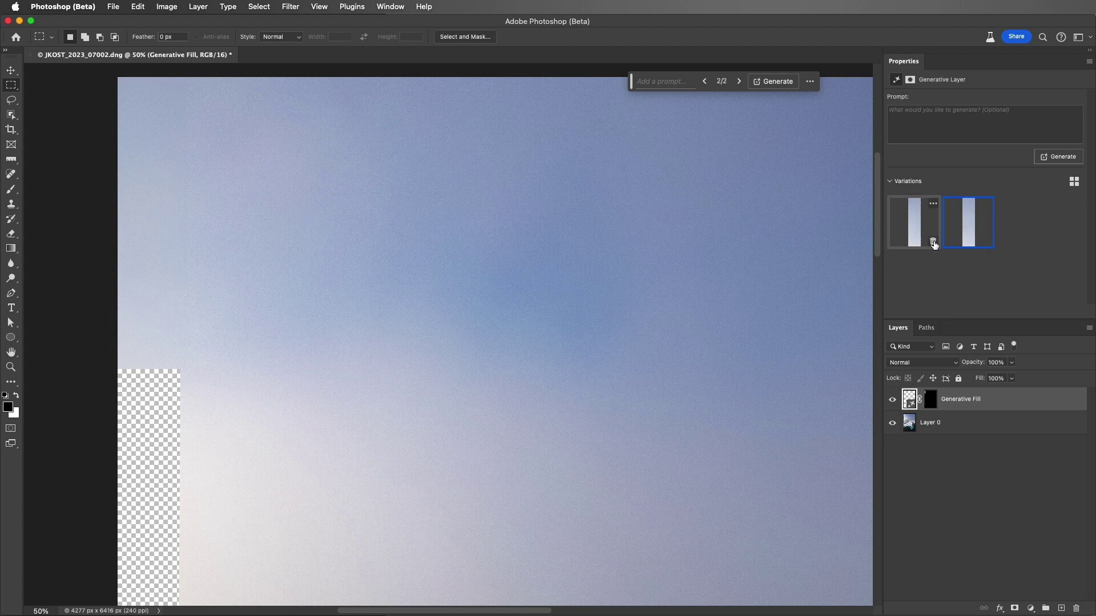
left_click(933, 242)
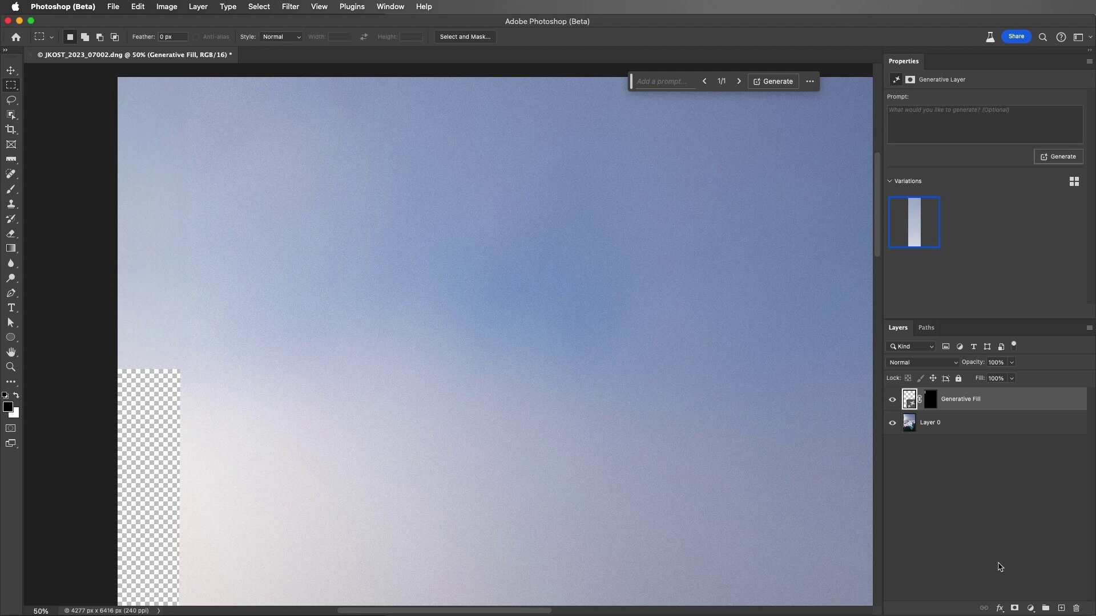
Add Curves 1 clipped to the Generative Fill layer, mapping input 126 to output 129
left_click(1031, 608)
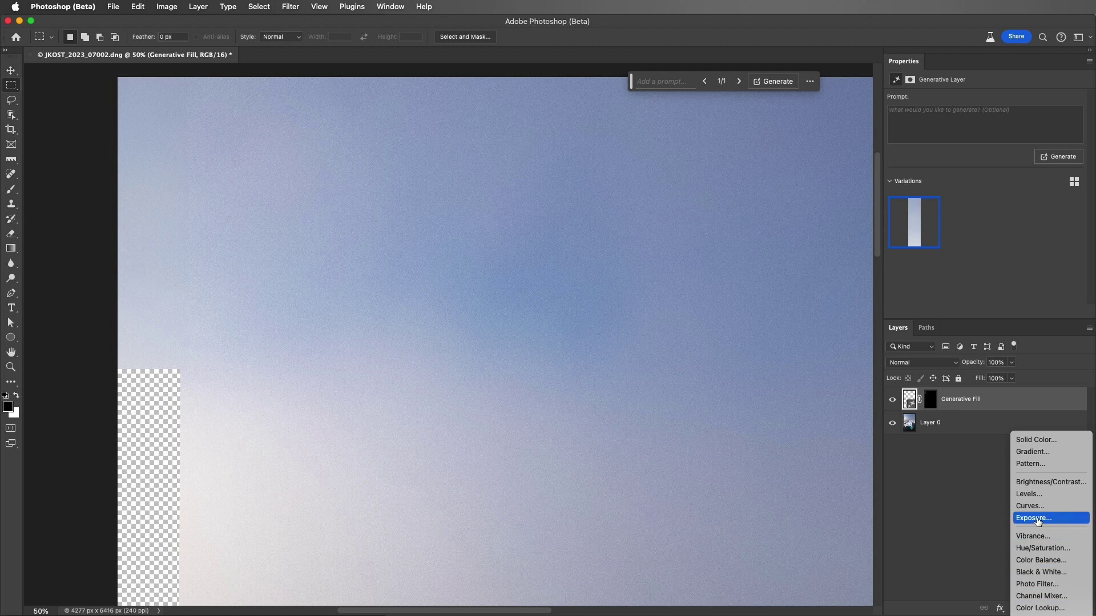
left_click(1039, 506)
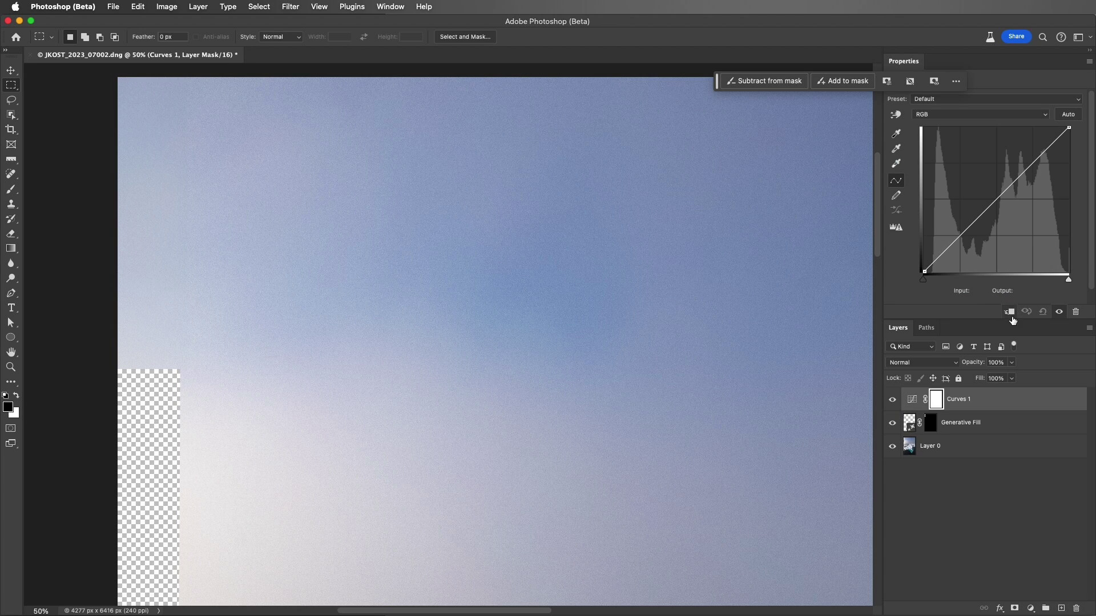
left_click(1011, 315)
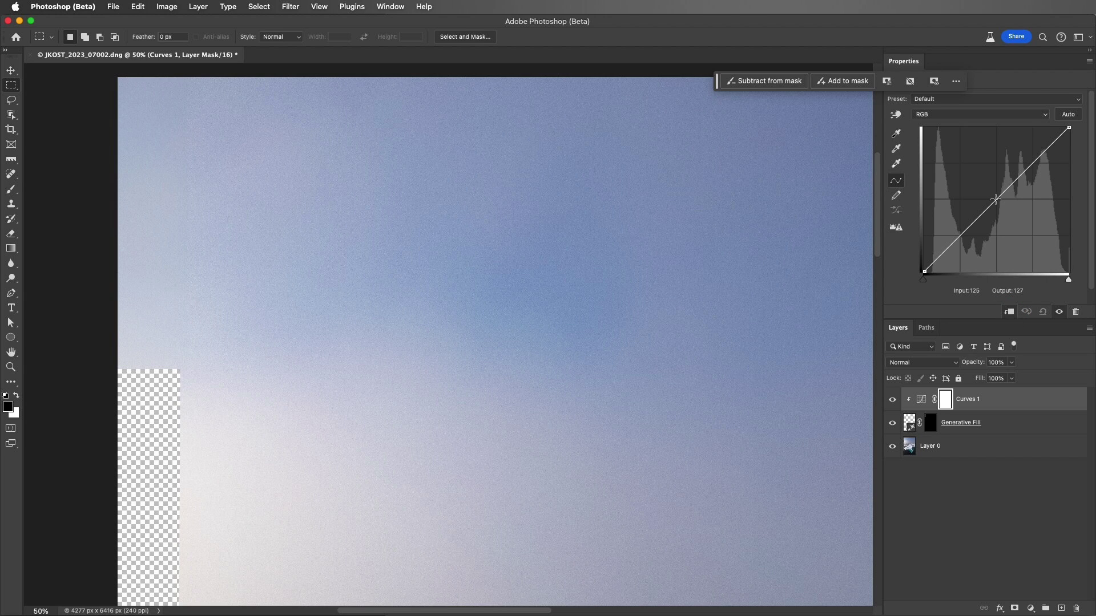
left_click(996, 199)
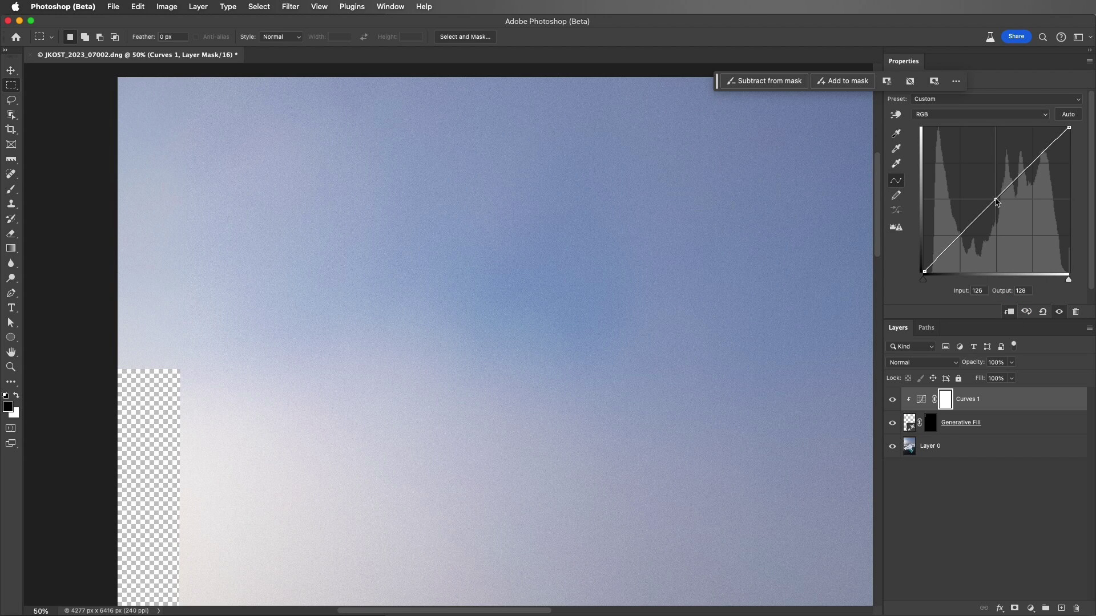
mouse_move(997, 202)
left_mouse_down()
mouse_move(1003, 181)
mouse_move(992, 212)
mouse_move(996, 199)
left_mouse_up()
left_click_drag(996, 201, 995, 200)
Select the next empty left-edge strip, add Layer 1, and generate fog there as Generative Fill 2
left_click_drag(294, 445, 320, 213)
left_click_drag(240, 98, 207, 324)
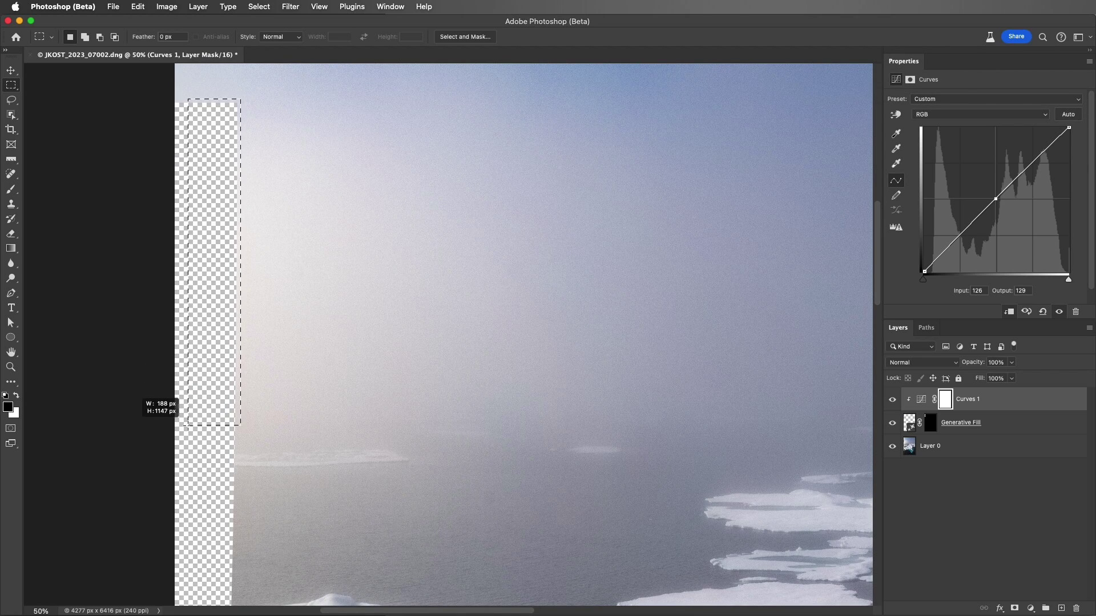
left_click_drag(185, 421, 173, 391)
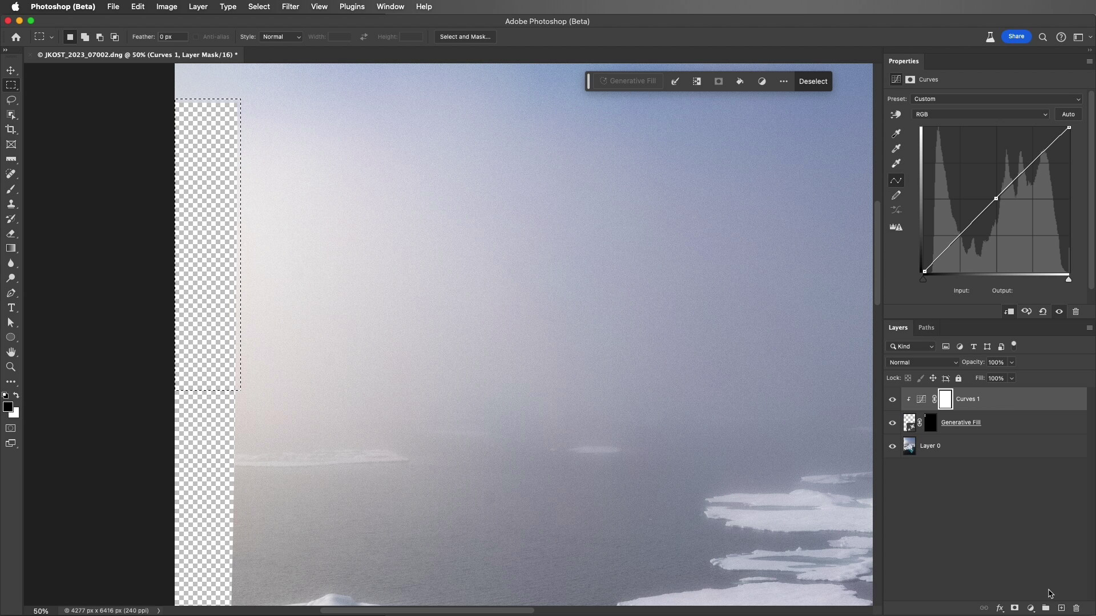
left_click(1061, 608)
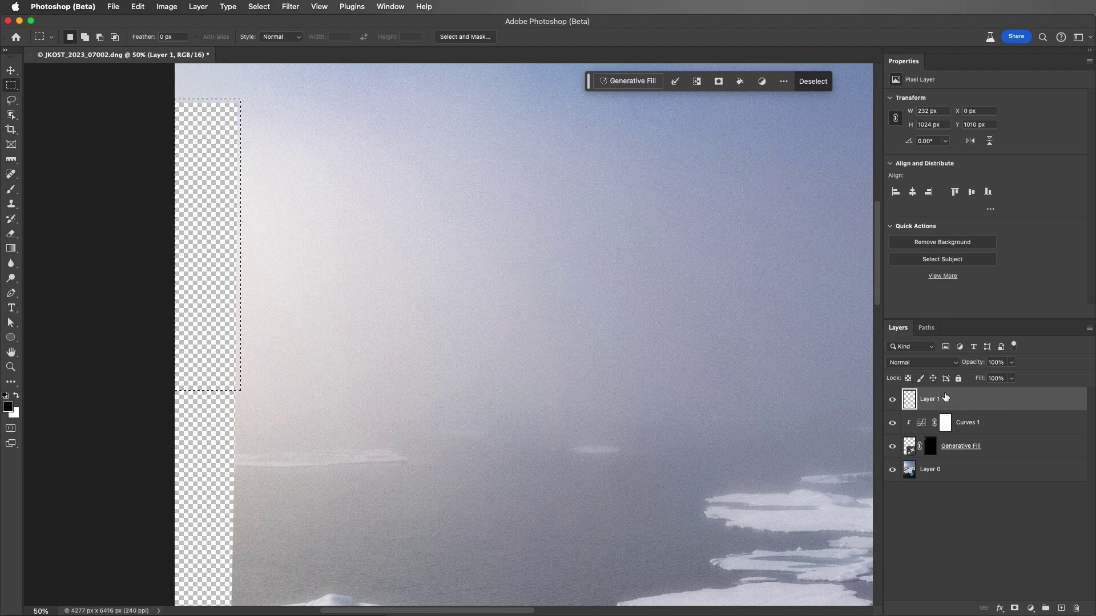
left_click(624, 81)
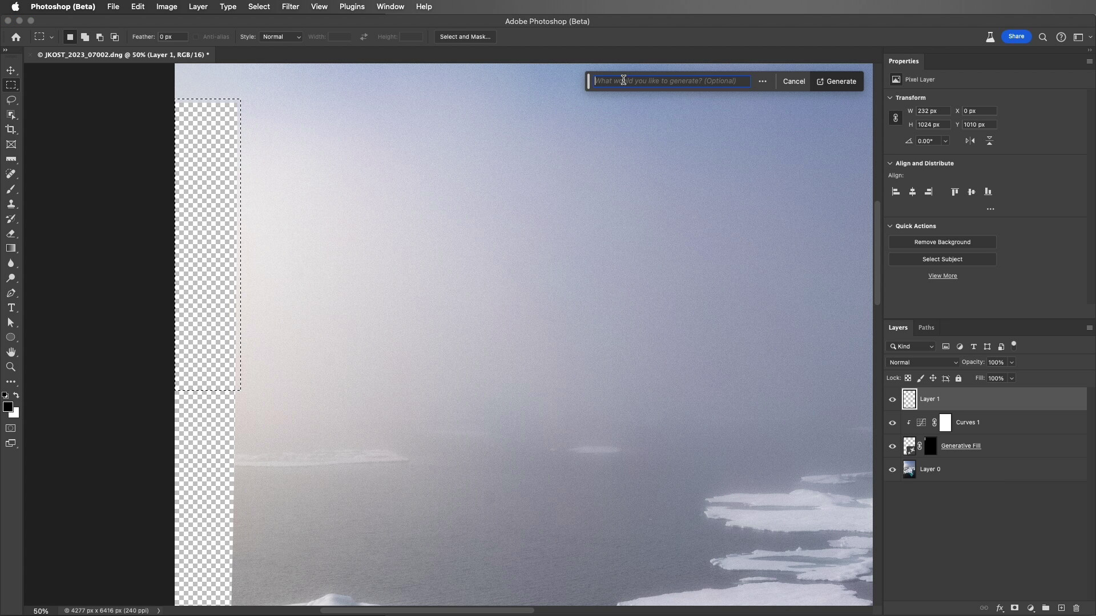
left_click(839, 81)
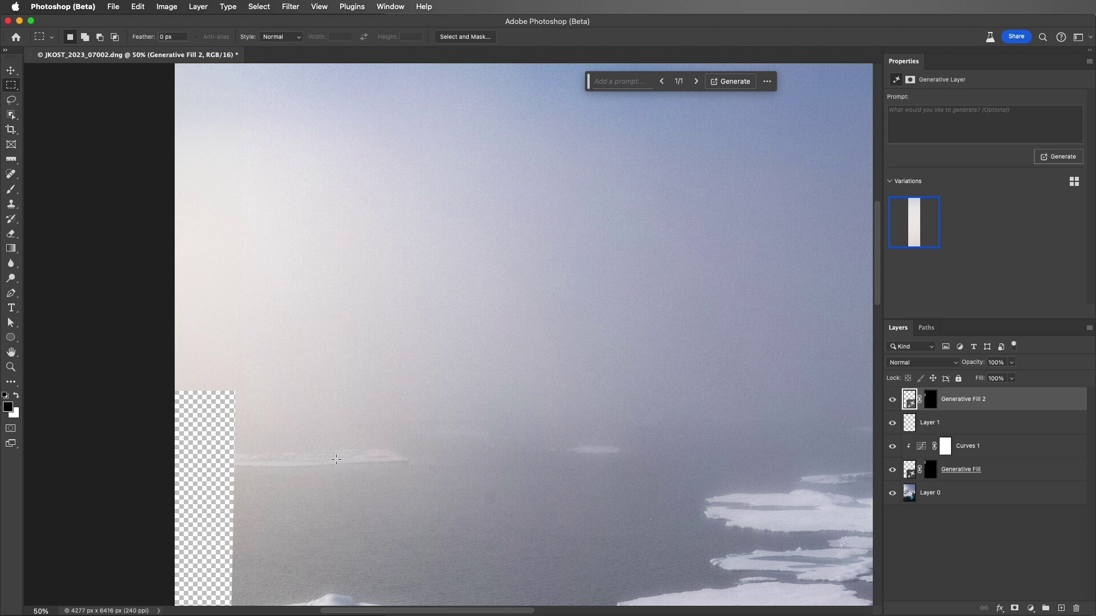
Select the next transparent strip, generate foggy water, and keep only the third variation
scroll(332, 465, "down", 10)
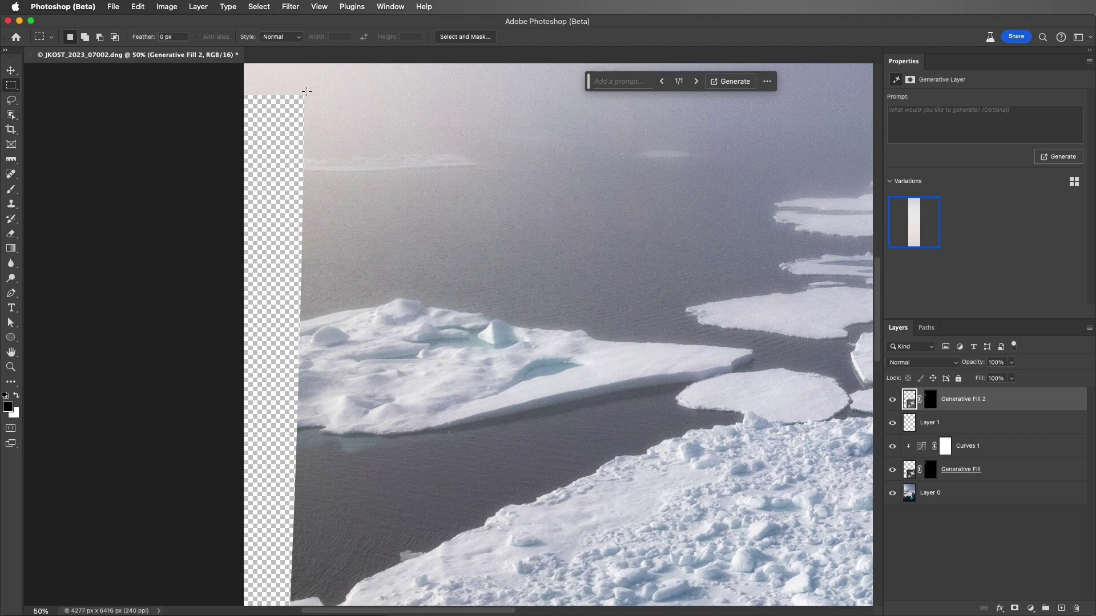
left_click_drag(307, 91, 293, 170)
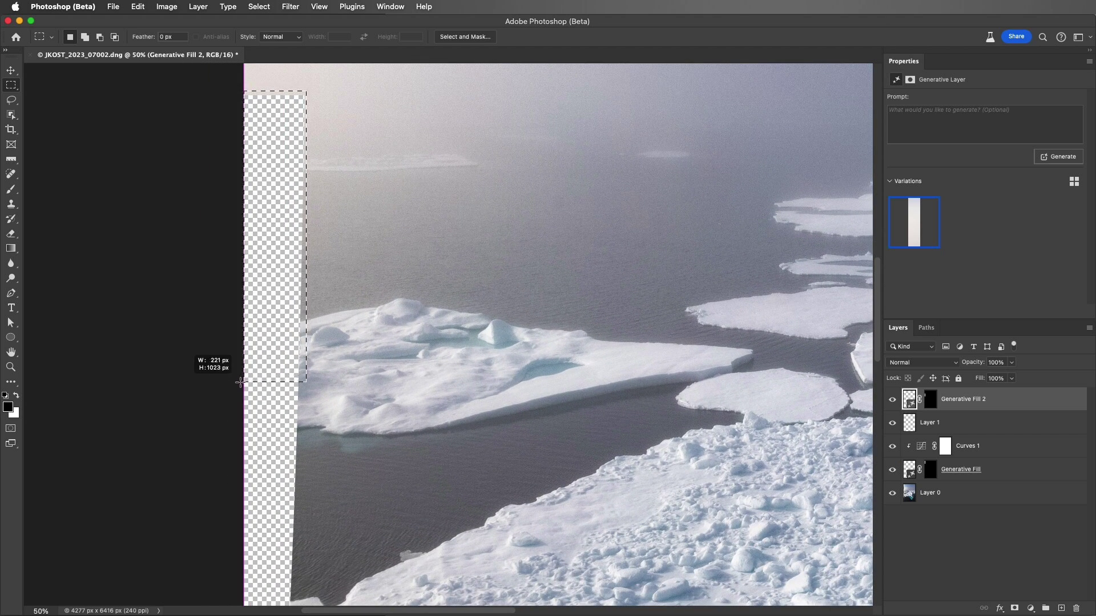
left_click_drag(240, 382, 239, 382)
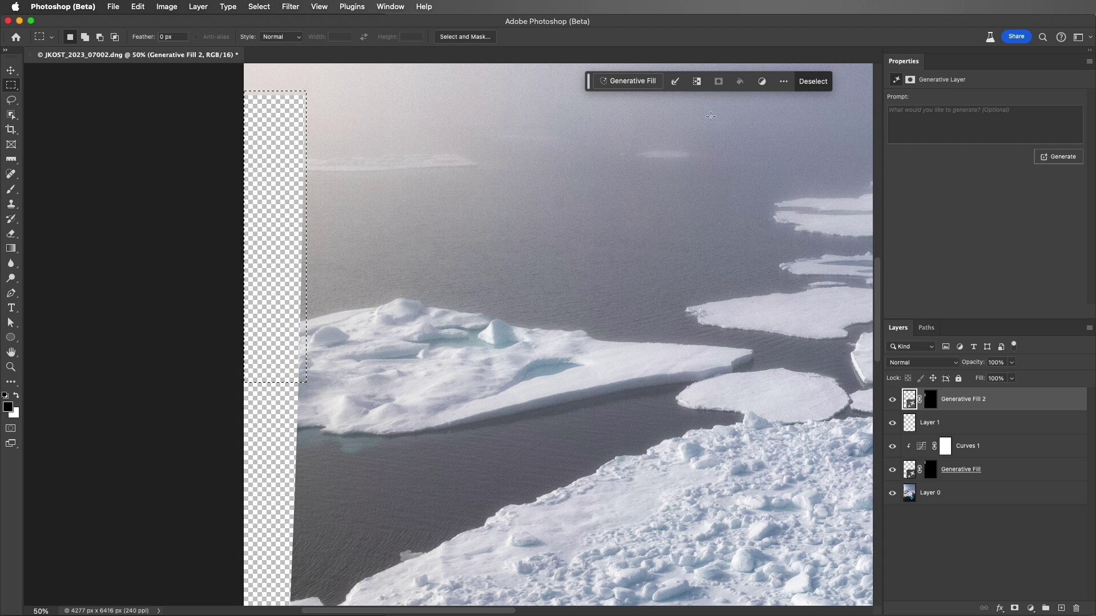
left_click(1060, 158)
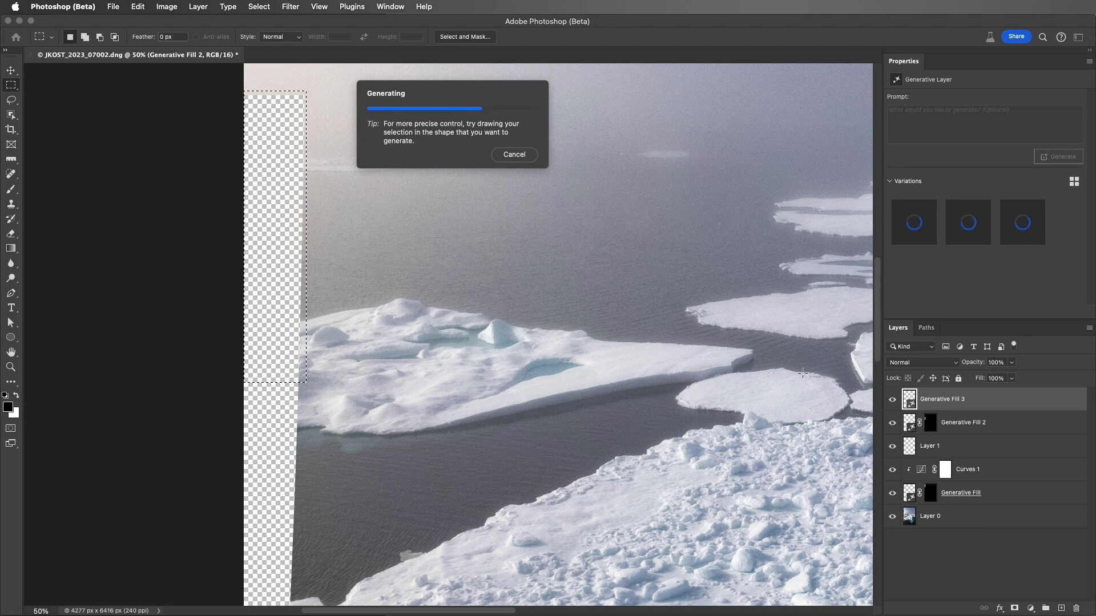
left_click(1021, 231)
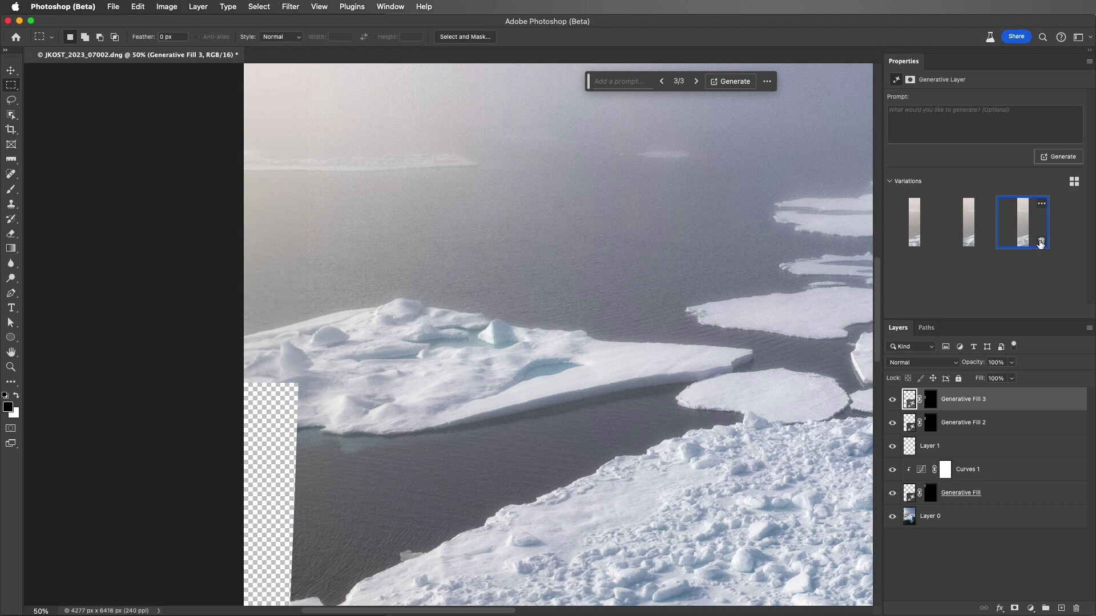
left_click(1041, 241)
left_click(988, 241)
scroll(406, 435, "down", 10)
Marquee the next empty stretch, generate a fill, and keep only variation 2 as Generative Fill 4
left_click_drag(316, 113, 317, 124)
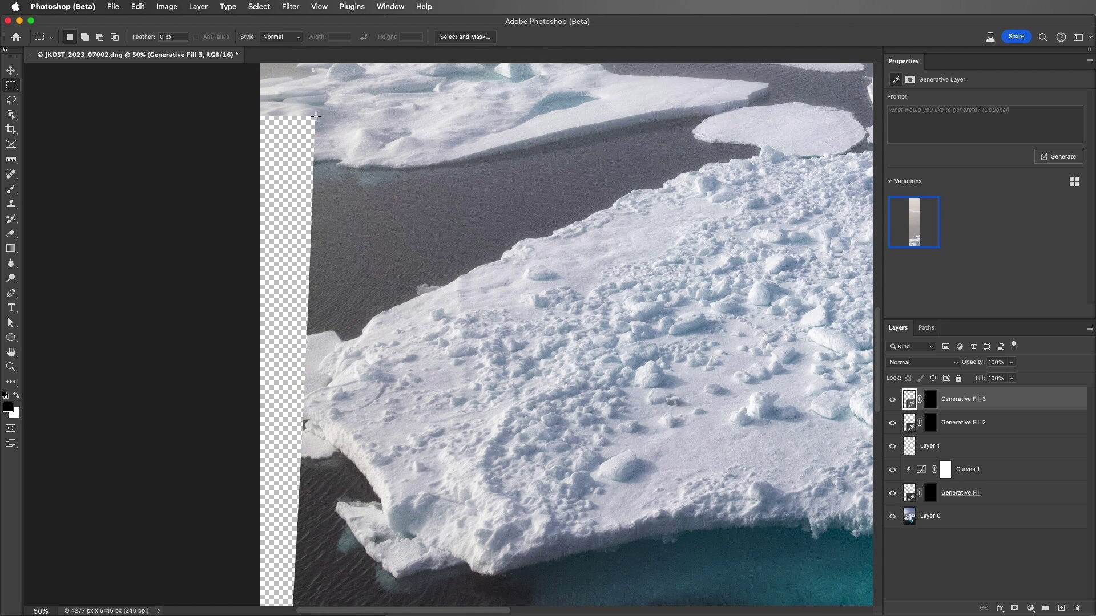
mouse_move(268, 314)
left_mouse_down()
mouse_move(250, 374)
mouse_move(252, 302)
mouse_move(258, 309)
left_mouse_up()
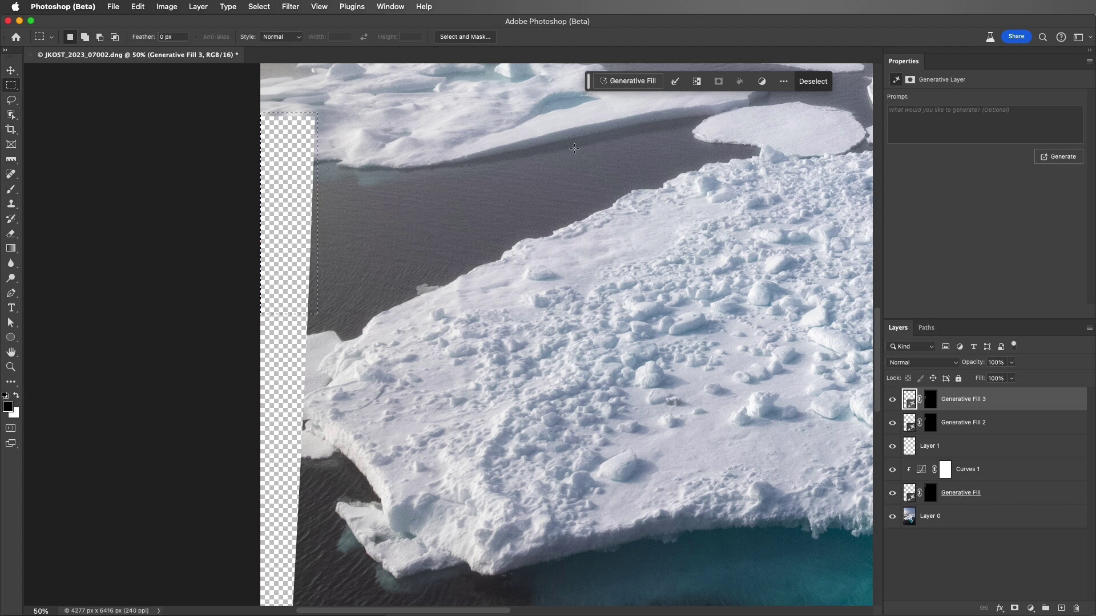
left_click(626, 81)
left_click(839, 84)
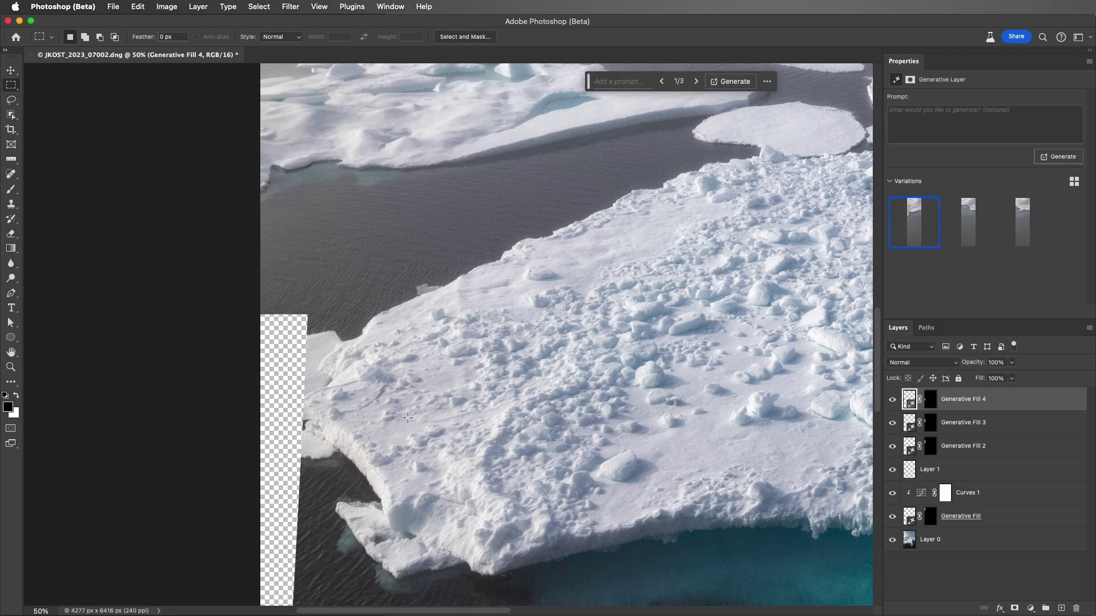
left_click(964, 224)
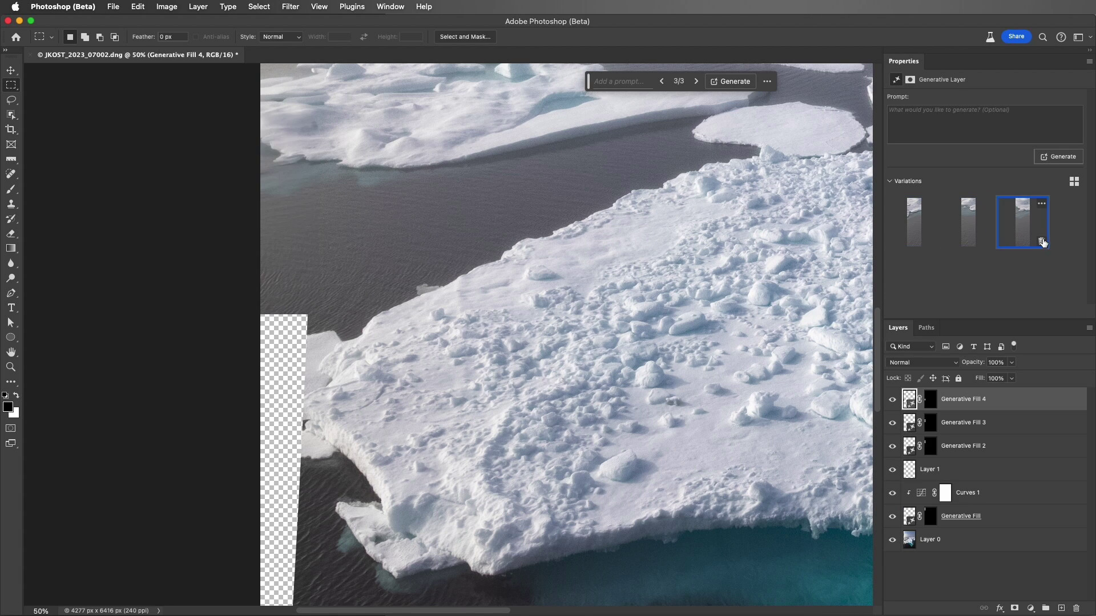
left_click(1043, 244)
left_click(935, 243)
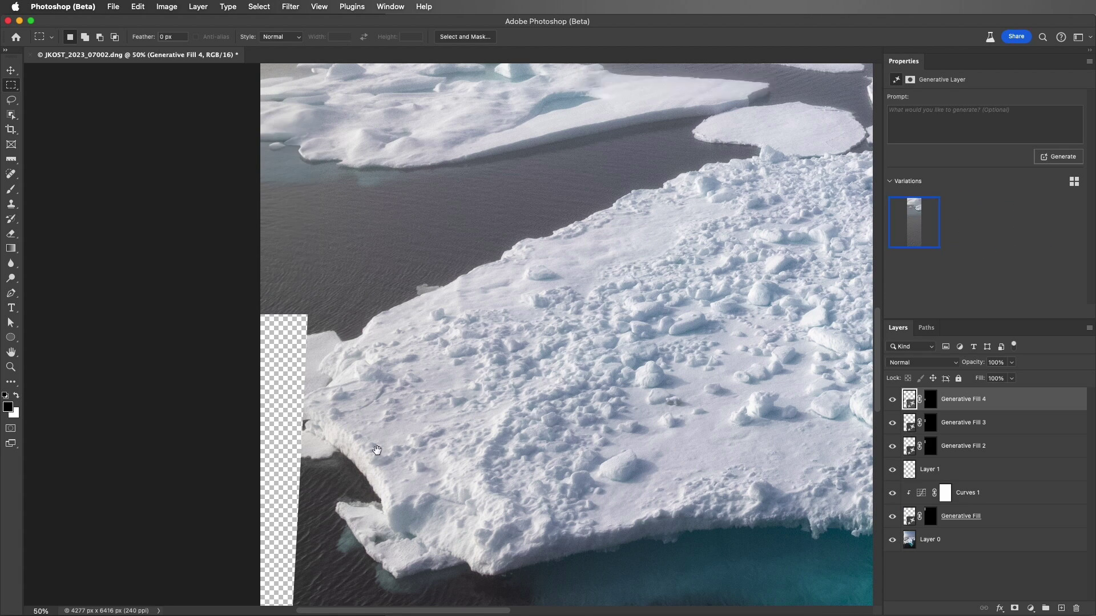
left_click_drag(378, 433, 358, 202)
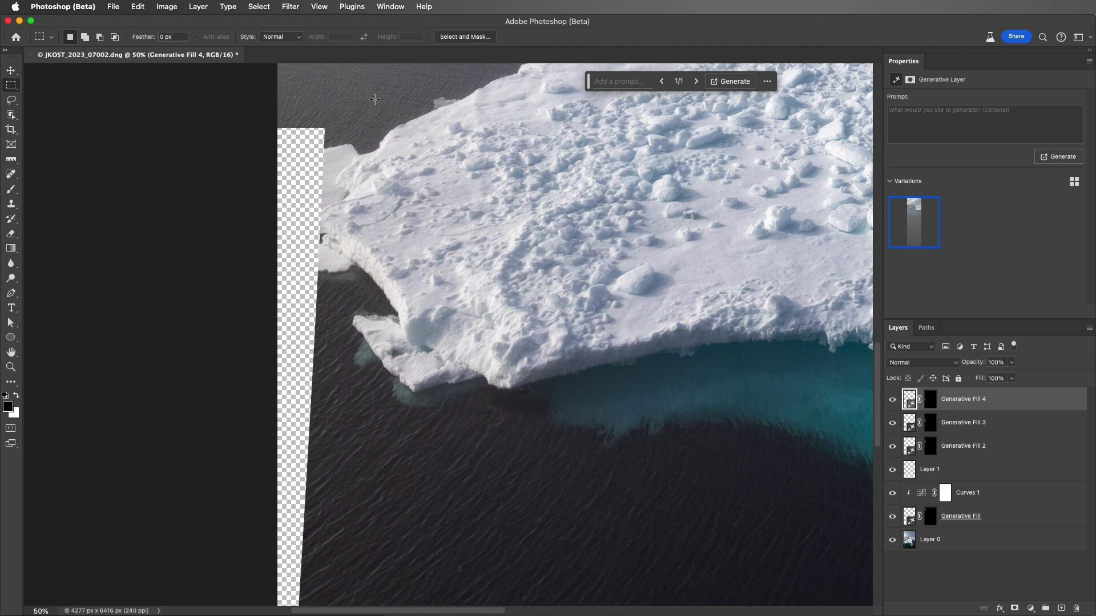
Generate a fill for the gap beside the ice edge, review its variations, then delete Generative Fill 5
left_click_drag(387, 102, 252, 301)
left_click(1059, 157)
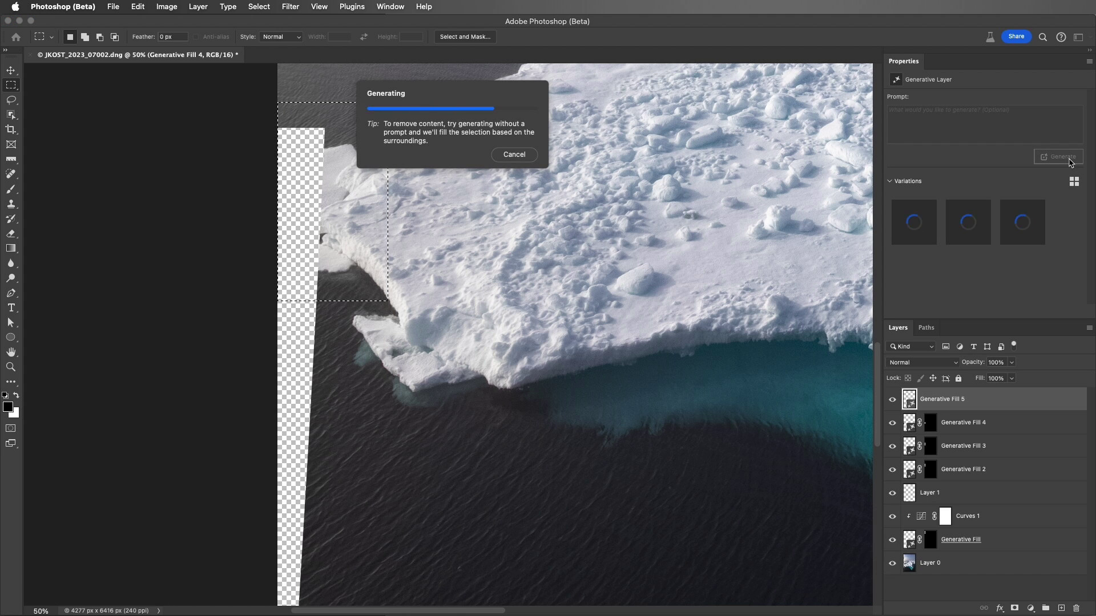
left_click(973, 222)
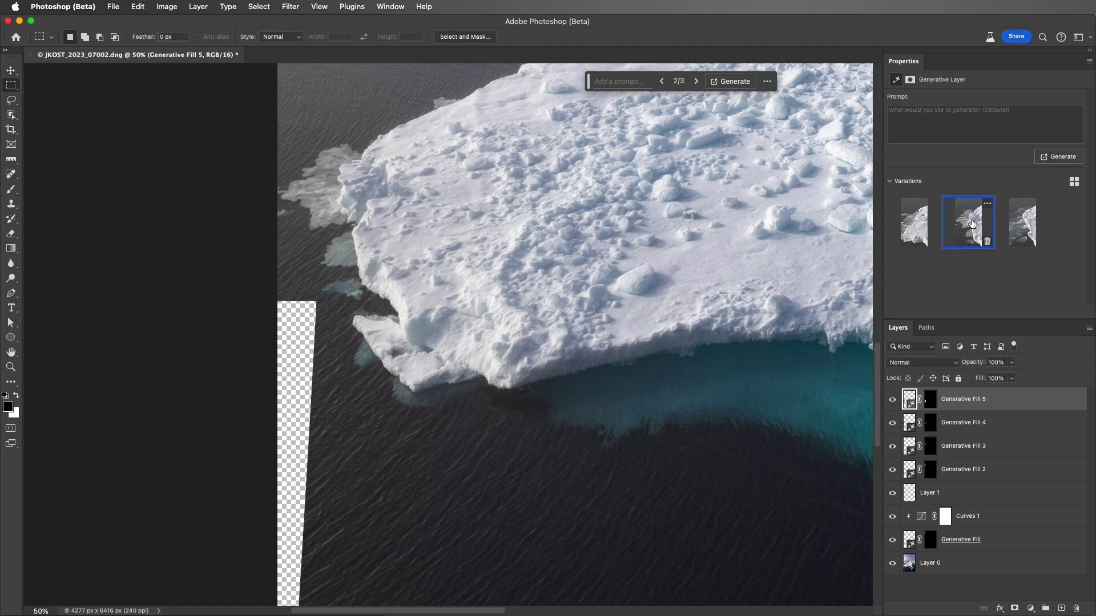
left_click(1021, 225)
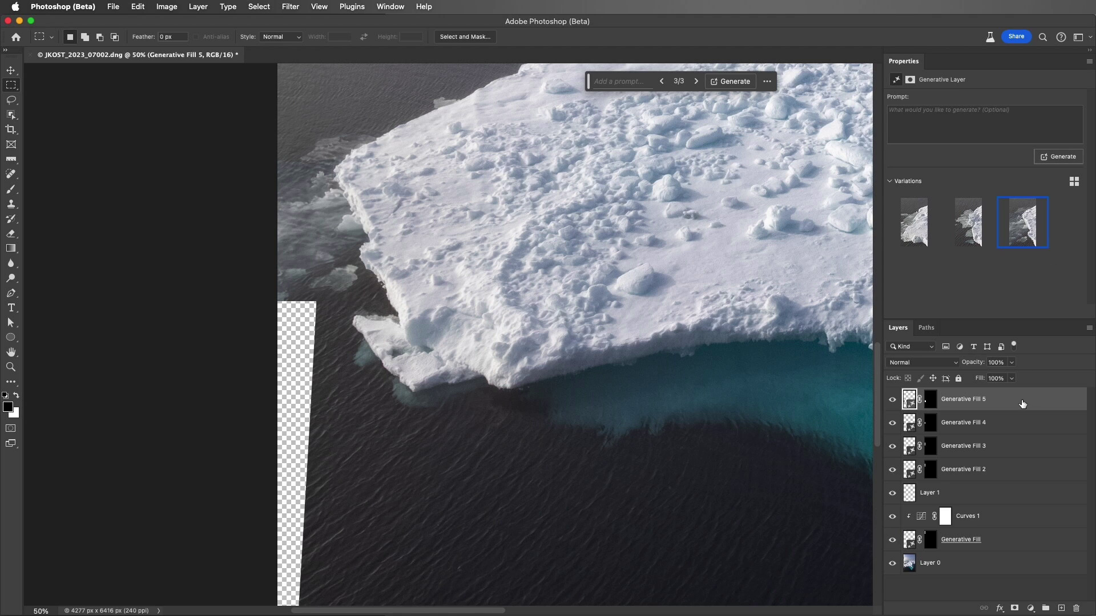
key("BackSpace")
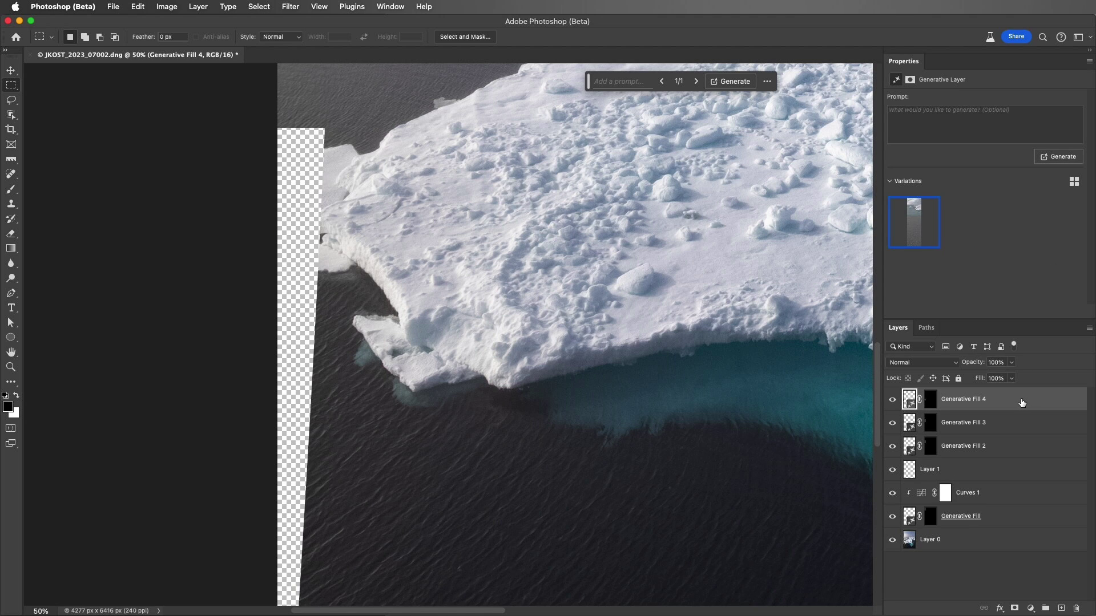
On a new Layer 2, clone-stamp open water over the transparent strip beside the ice edge
left_click(1063, 610)
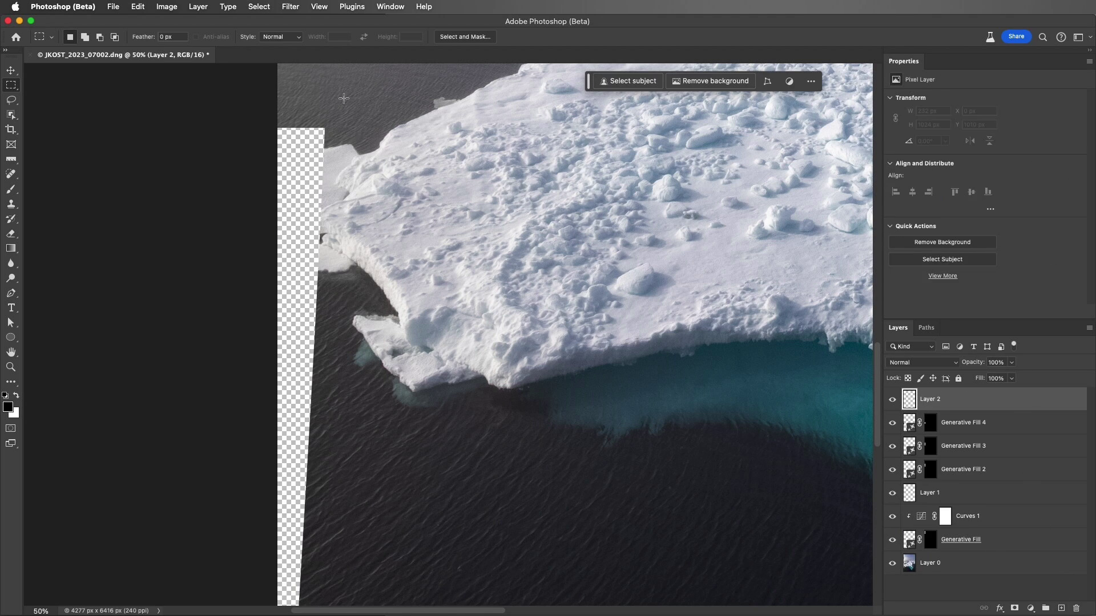
left_click_drag(360, 110, 346, 188)
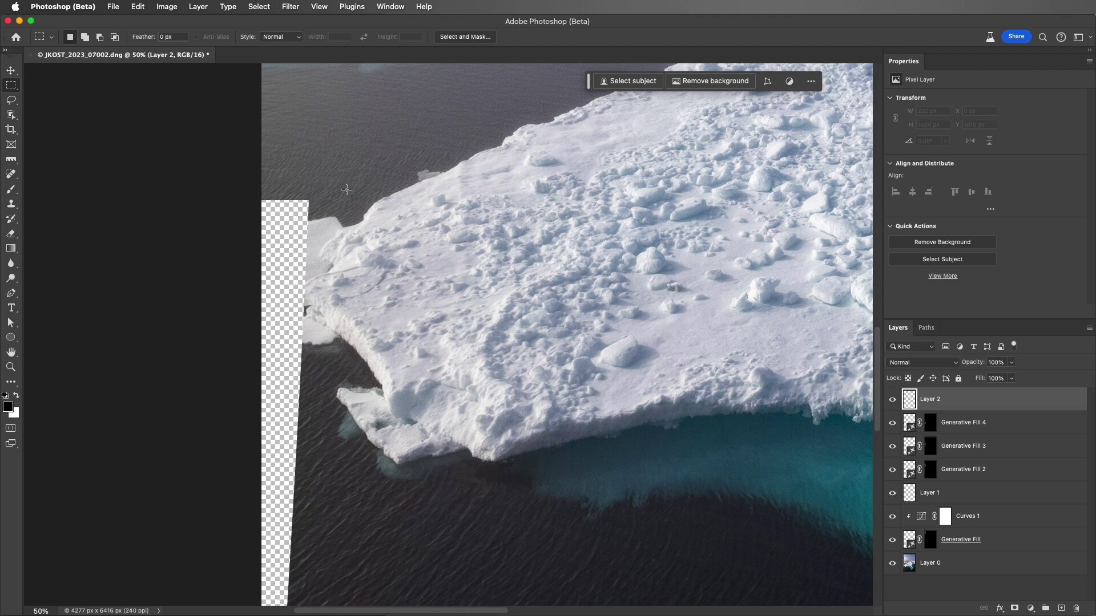
key("s")
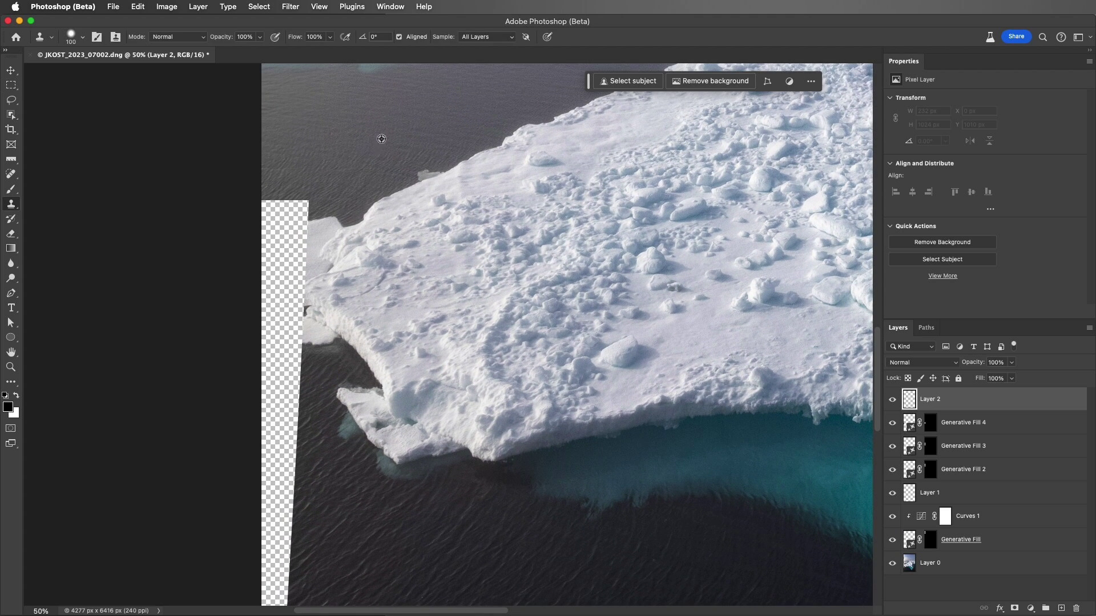
left_click(382, 131, "alt")
mouse_move(322, 211)
left_mouse_down()
mouse_move(307, 226)
mouse_move(282, 219)
mouse_move(295, 258)
mouse_move(269, 269)
mouse_move(273, 288)
left_mouse_up()
mouse_move(267, 363)
left_mouse_down()
mouse_move(297, 382)
mouse_move(271, 327)
mouse_move(284, 375)
mouse_move(298, 346)
mouse_move(291, 286)
left_mouse_up()
mouse_move(312, 198)
left_mouse_down()
mouse_move(270, 218)
mouse_move(297, 229)
mouse_move(278, 241)
mouse_move(319, 230)
mouse_move(295, 289)
mouse_move(266, 302)
mouse_move(291, 311)
mouse_move(302, 386)
mouse_move(288, 381)
mouse_move(267, 436)
left_mouse_up()
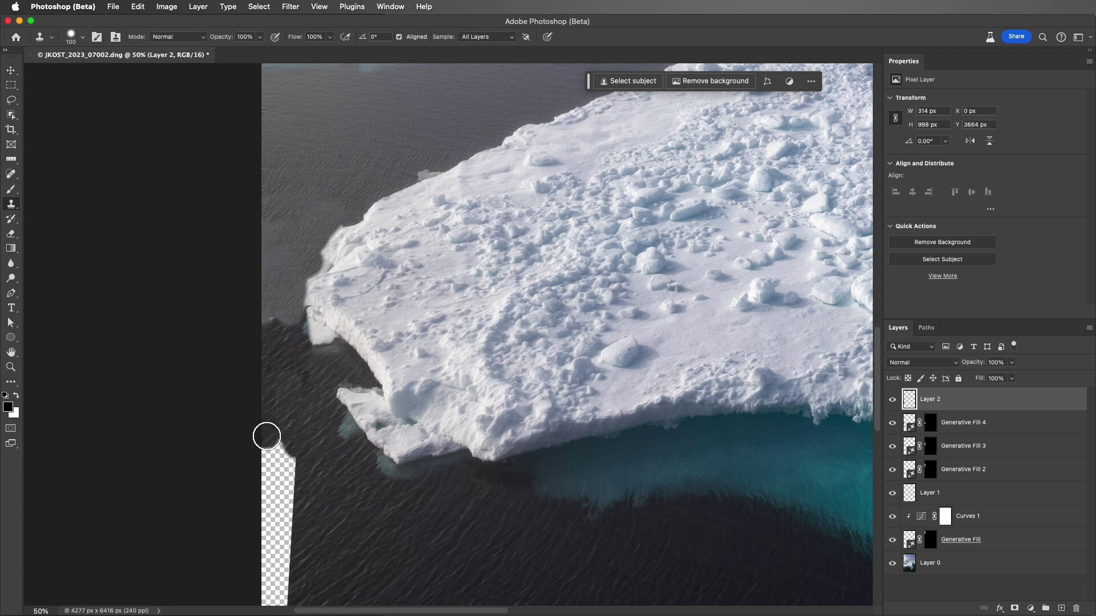
Lasso the floe's left edge and nearby water, generate a fill, and keep only the third variation
key("l")
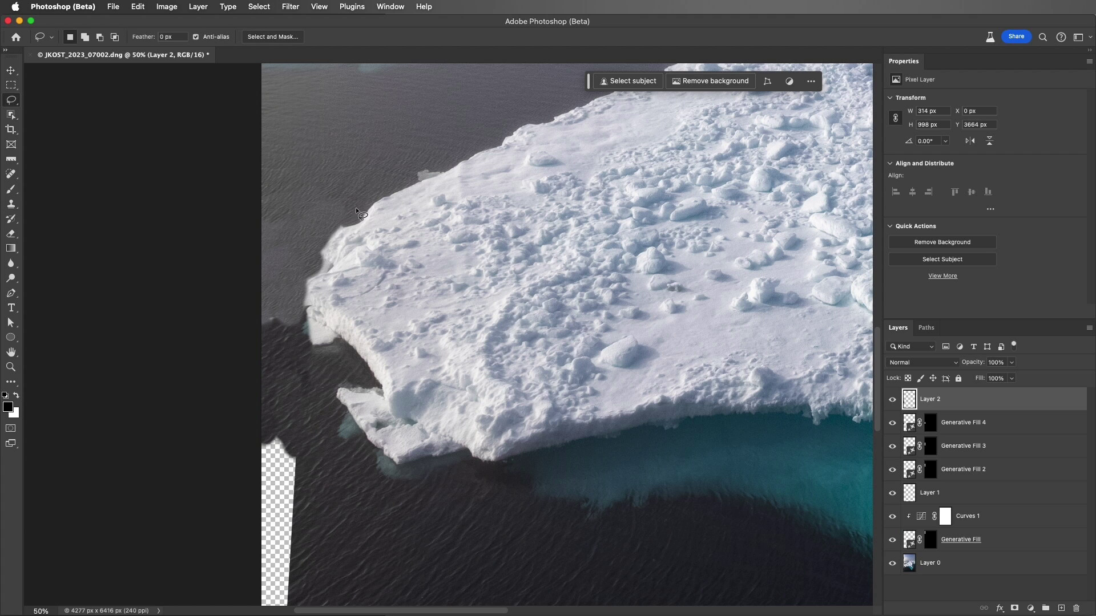
mouse_move(362, 212)
left_mouse_down()
mouse_move(320, 296)
mouse_move(354, 355)
mouse_move(327, 373)
mouse_move(317, 434)
mouse_move(255, 438)
mouse_move(225, 369)
mouse_move(218, 288)
mouse_move(229, 206)
mouse_move(268, 169)
mouse_move(310, 159)
mouse_move(362, 214)
left_mouse_up()
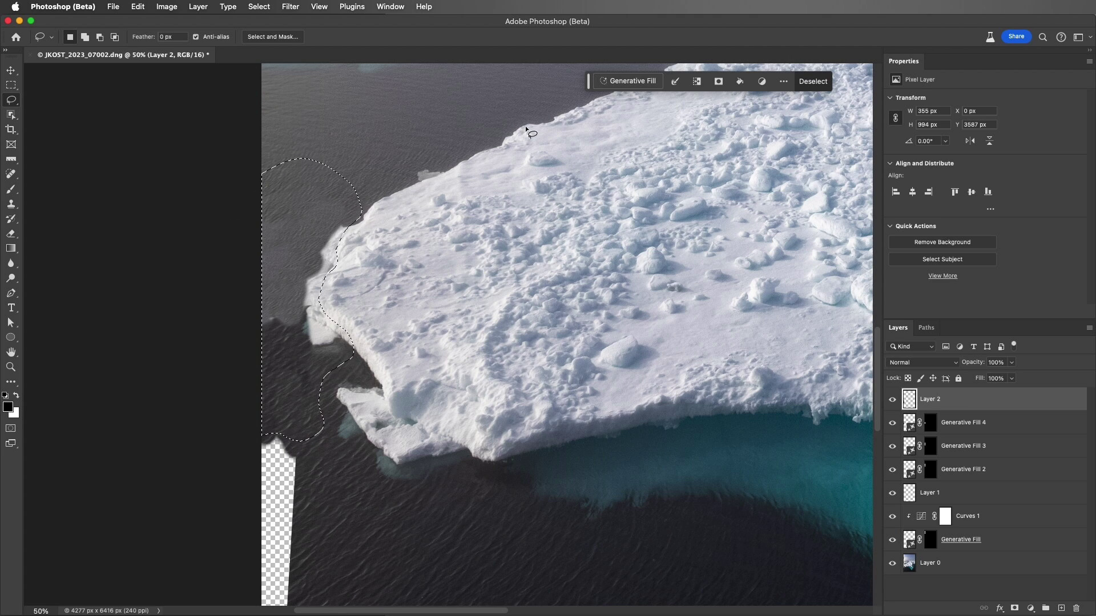
left_click(631, 82)
left_click(831, 83)
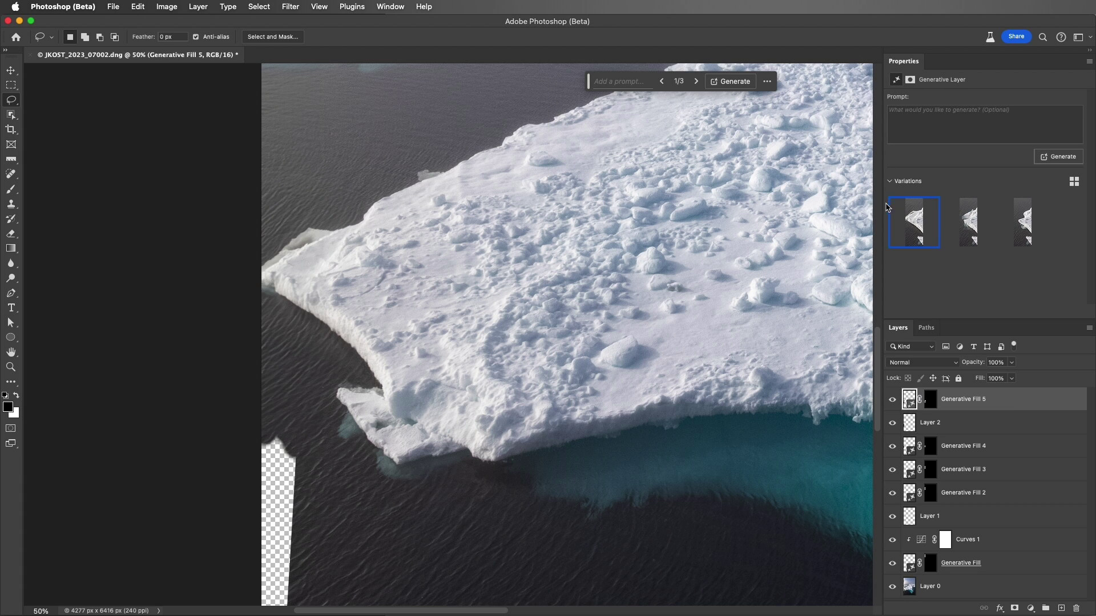
left_click(972, 227)
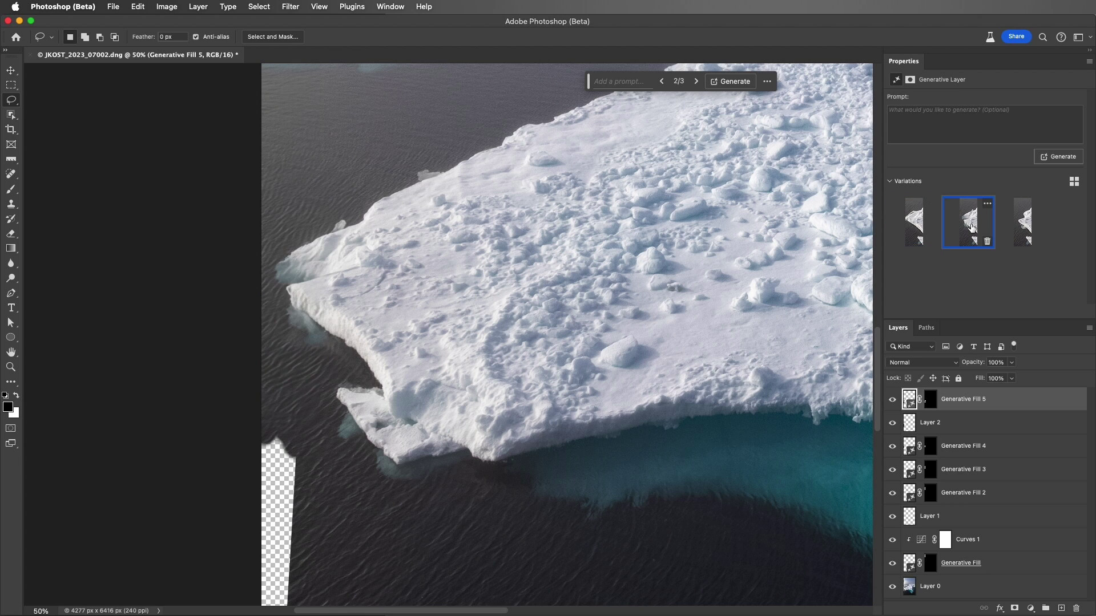
left_click(1022, 227)
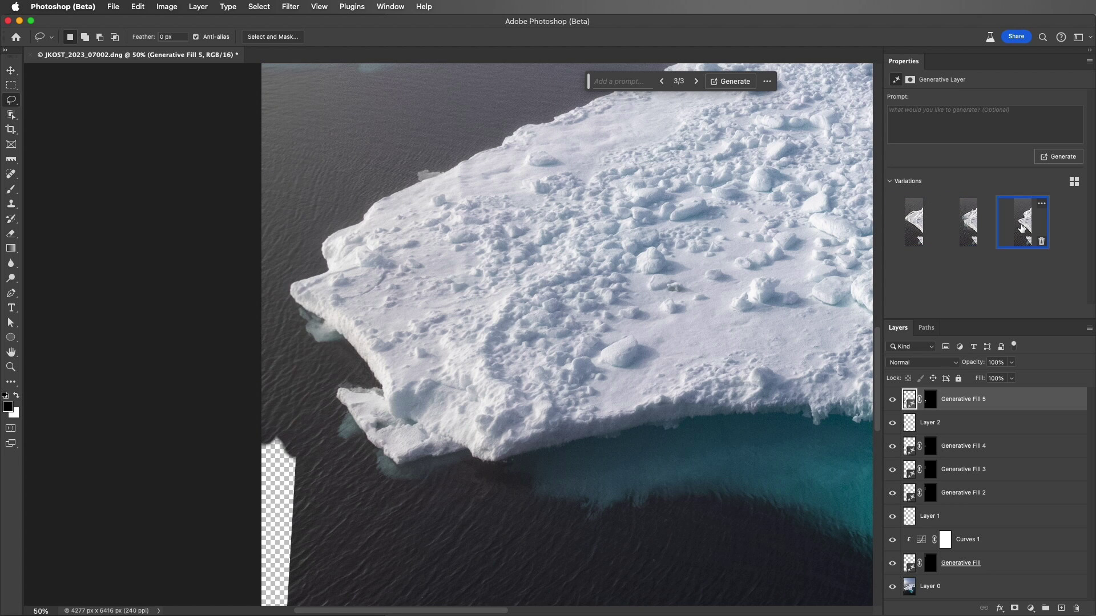
left_click(987, 241)
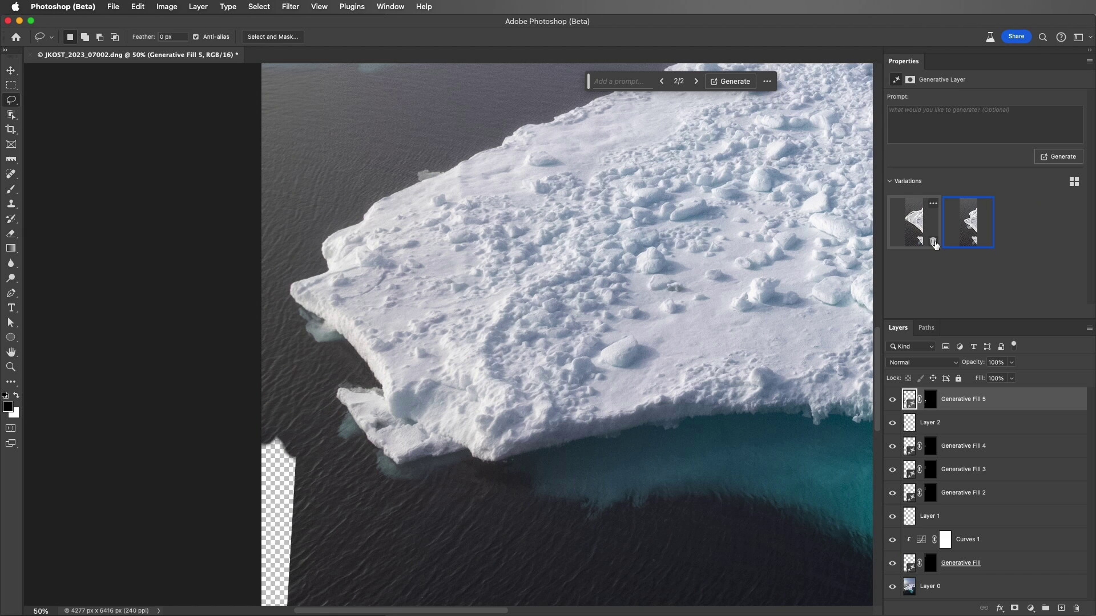
left_click(934, 242)
scroll(457, 391, "down", 10)
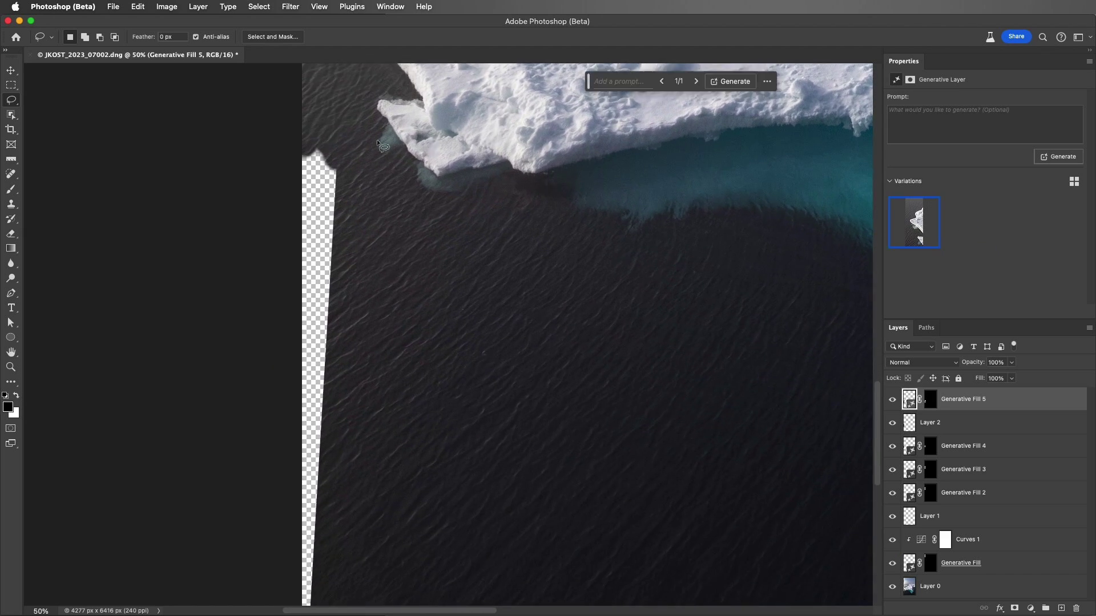
Marquee the empty lower-left strip, generate water into it, and delete two unwanted variations
key("m")
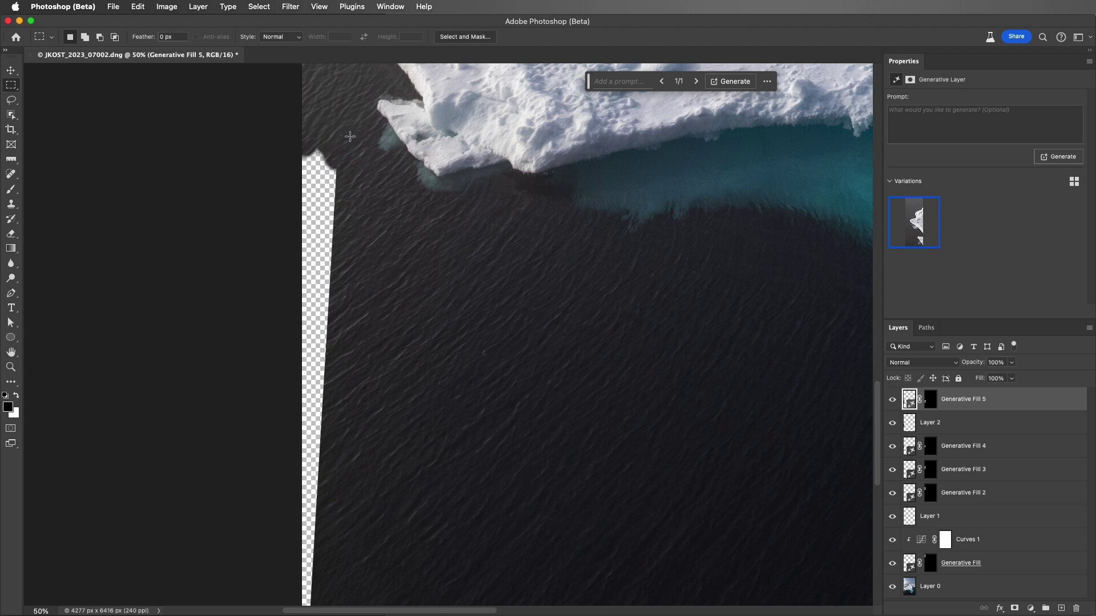
left_click_drag(311, 267, 282, 423)
left_click(1062, 157)
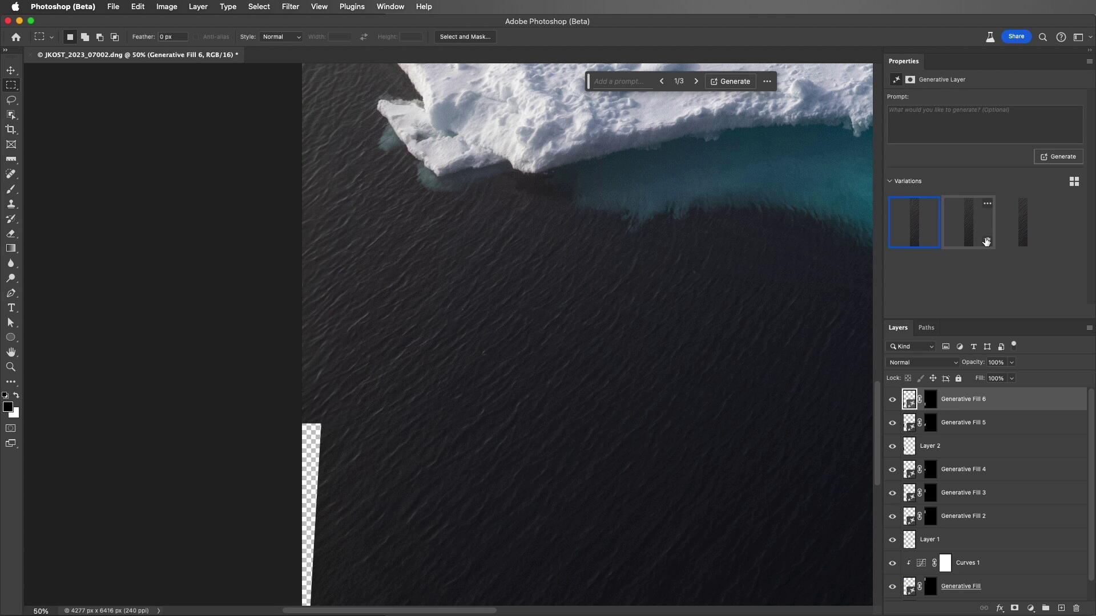
left_click(987, 241)
left_click(987, 242)
scroll(384, 323, "down", 2)
scroll(383, 324, "down", 3)
Marquee the last transparent sliver at the left edge and generate a fill for it
left_click_drag(335, 184, 290, 461)
left_click(634, 81)
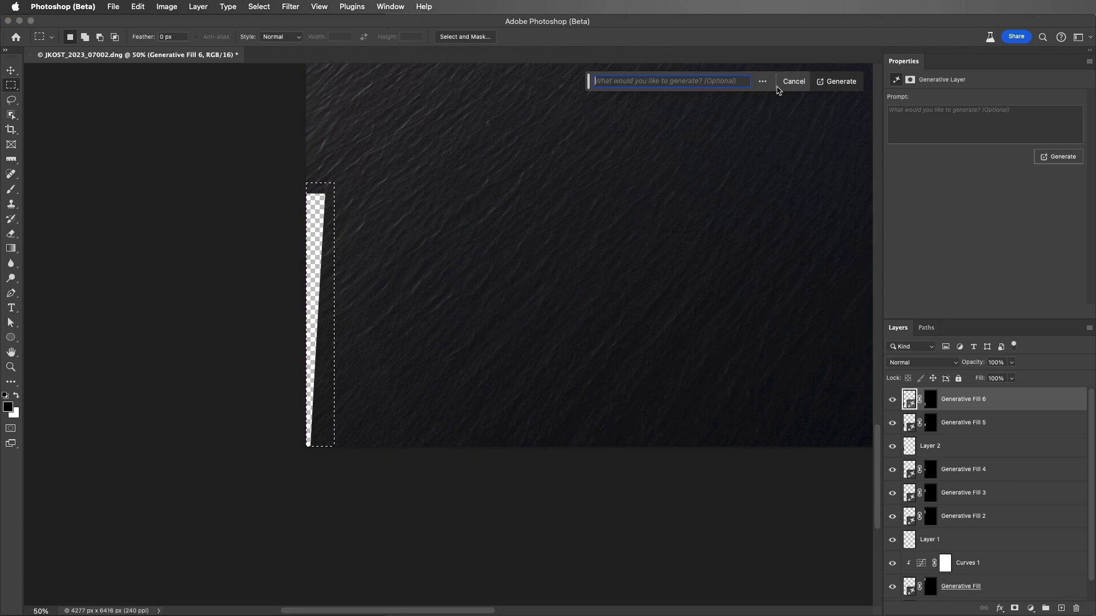
left_click(838, 80)
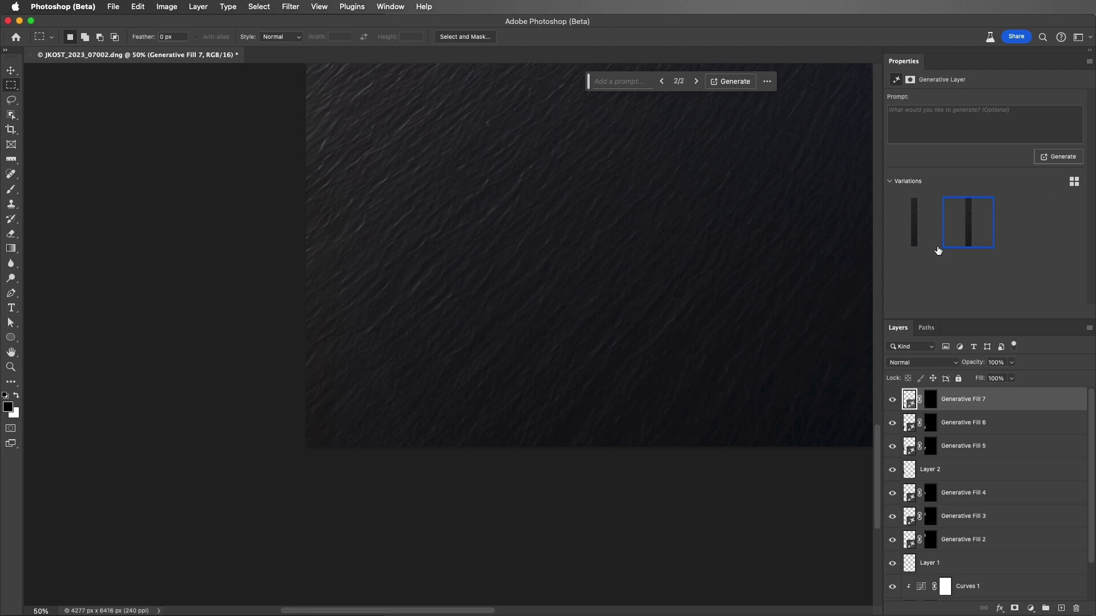
Lasso the water along the right edge, generate a fill, and keep only the third variation
scroll(735, 228, "right", 5)
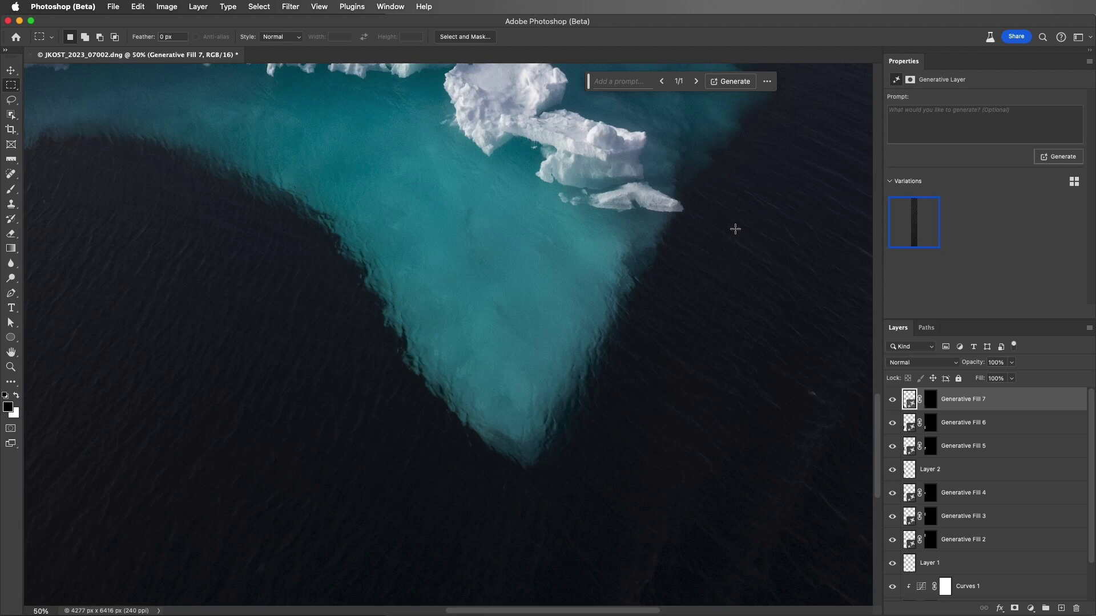
scroll(733, 228, "right", 5)
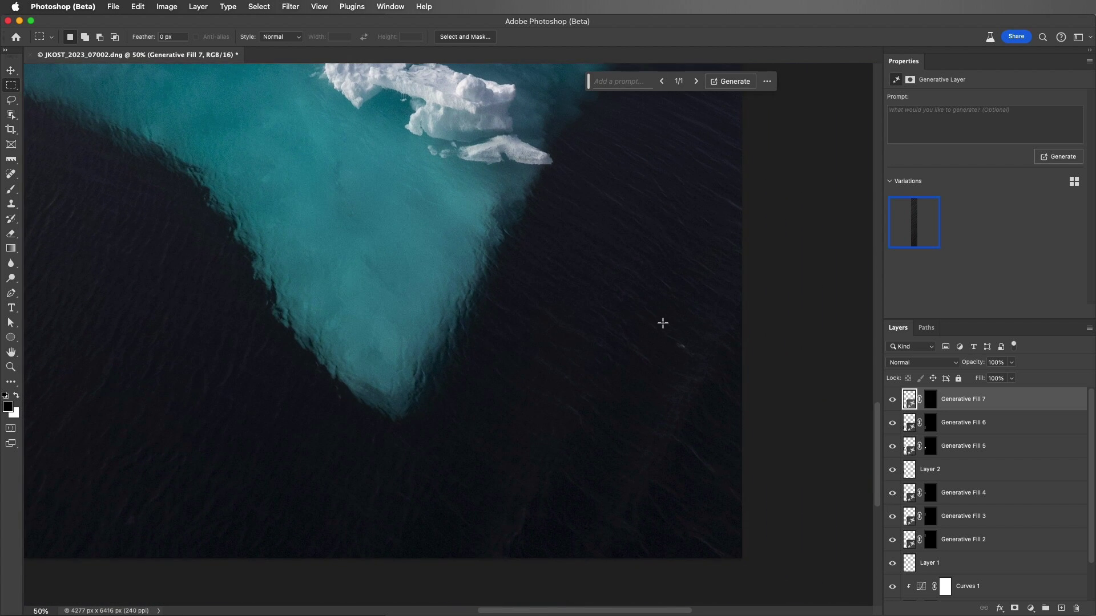
key("l")
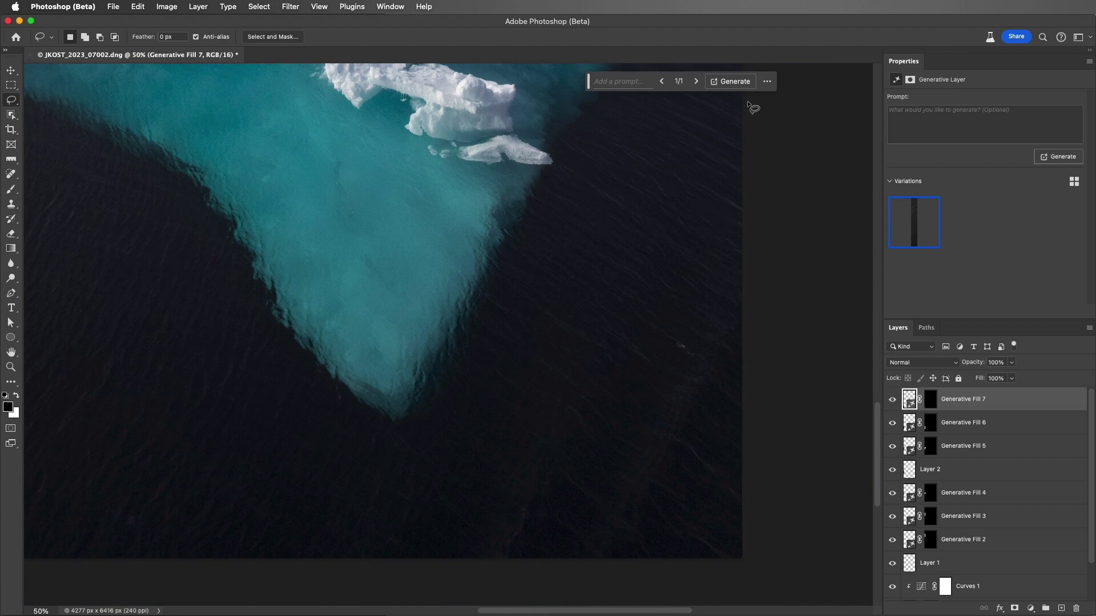
mouse_move(752, 106)
left_mouse_down()
mouse_move(706, 115)
mouse_move(606, 261)
mouse_move(530, 440)
mouse_move(476, 513)
mouse_move(478, 588)
mouse_move(686, 592)
mouse_move(770, 576)
mouse_move(792, 360)
left_mouse_up()
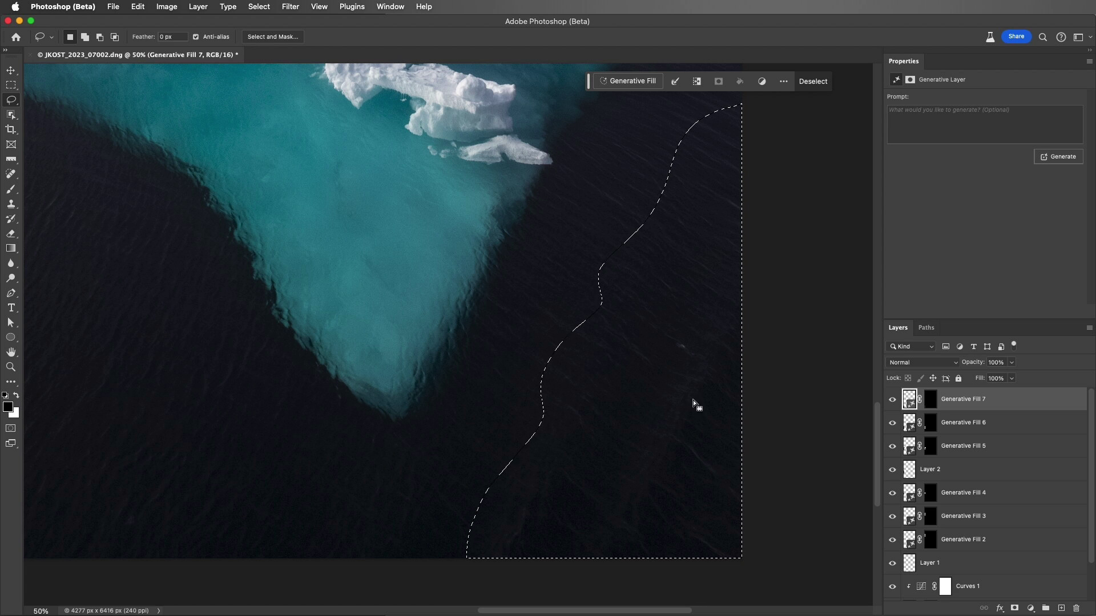
left_click(1057, 160)
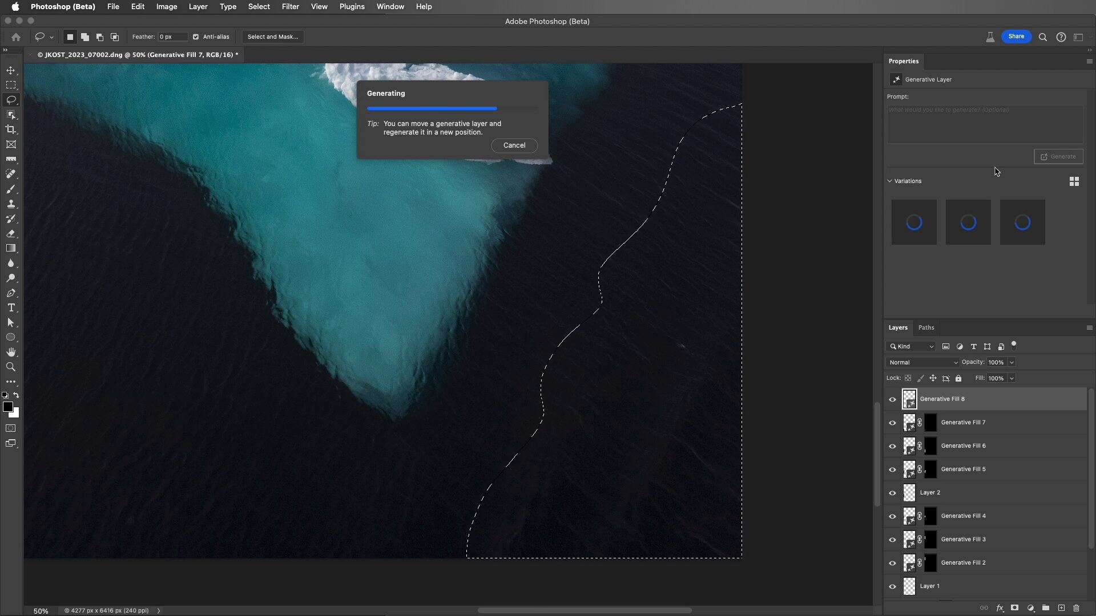
left_click(968, 226)
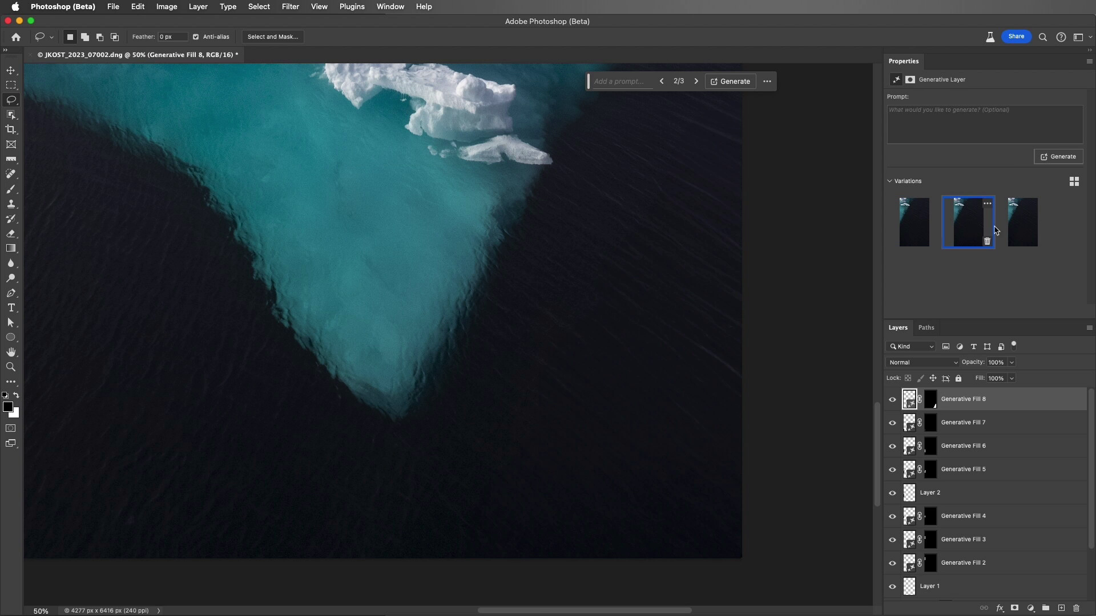
left_click(1017, 229)
left_click(988, 242)
left_click(935, 243)
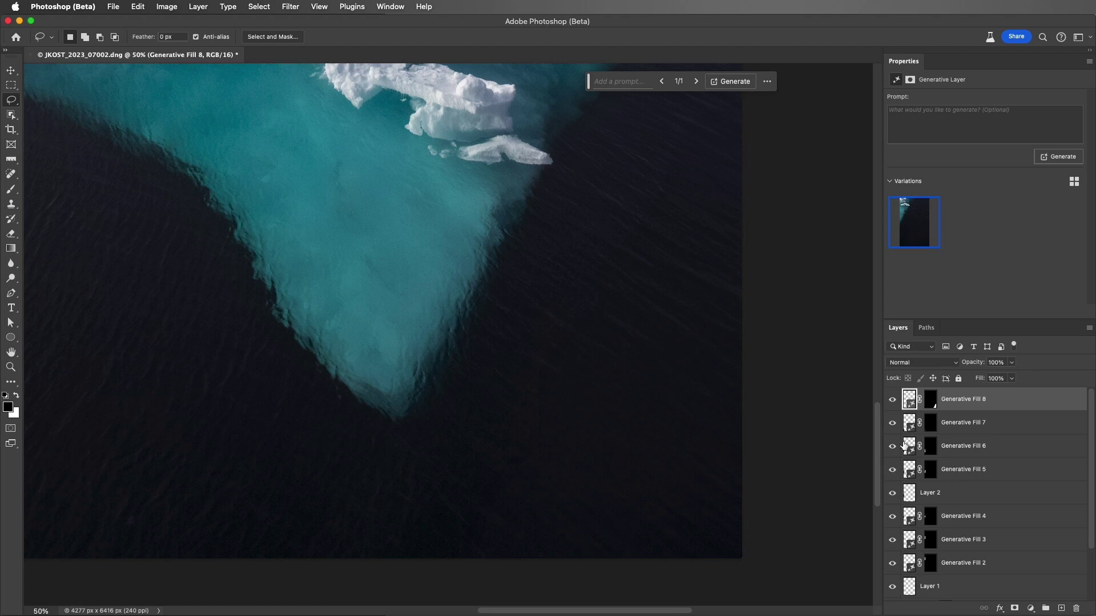
Add a Curves layer clipped to Generative Fill 8, raising a midtone point to output 137
left_click(1031, 608)
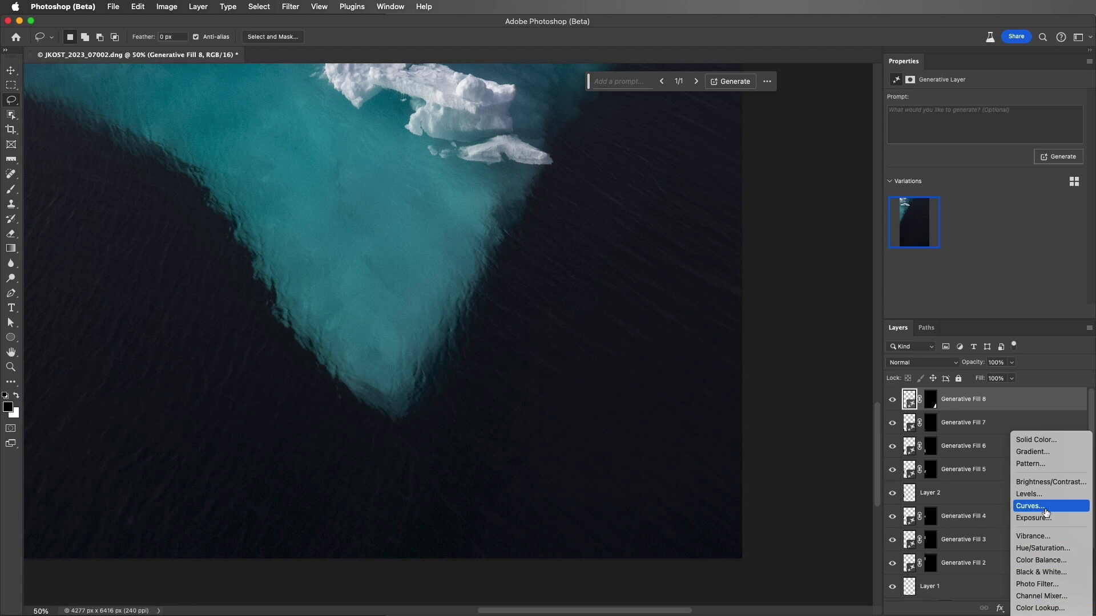
left_click(1045, 512)
left_click(1011, 312)
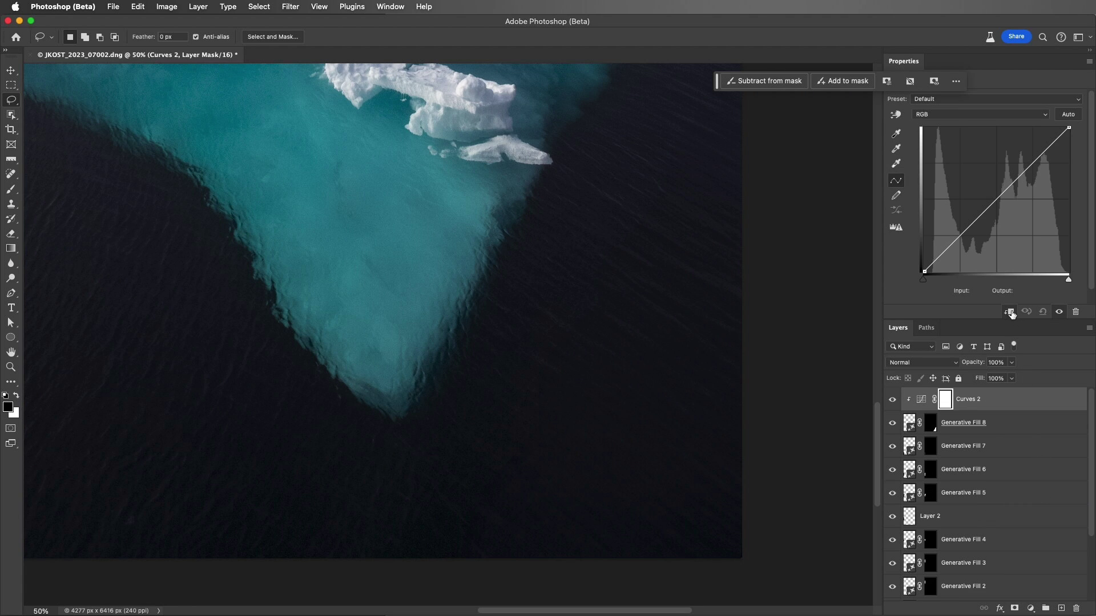
left_click(998, 200)
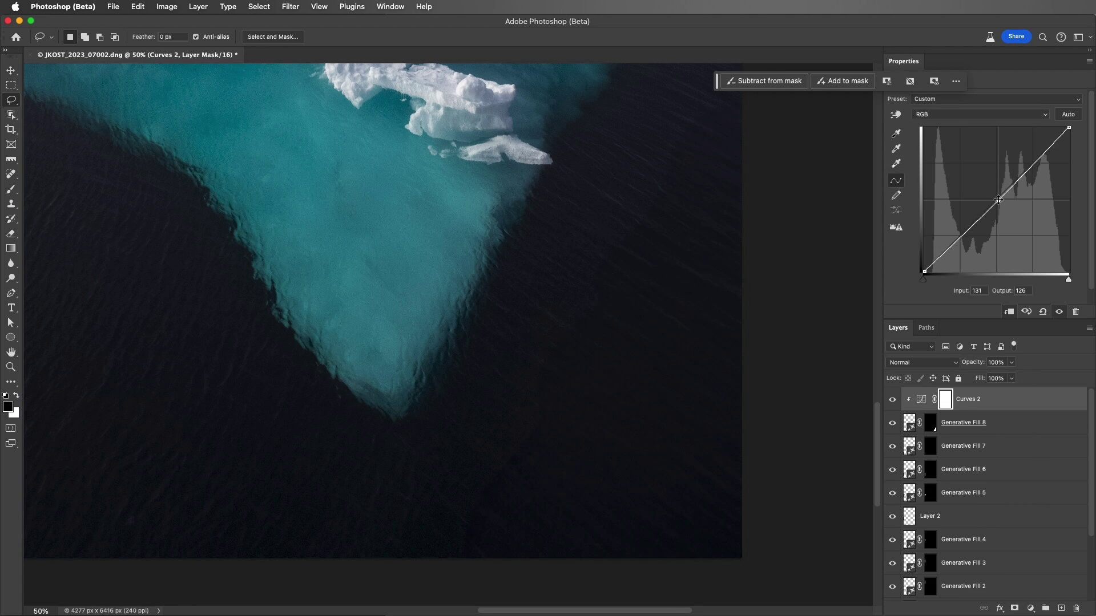
key("Up")
key("Up")
key("Up")
key("Up")
key("Up")
key("Up")
key("Up")
key("Up")
key("Up")
key("Up")
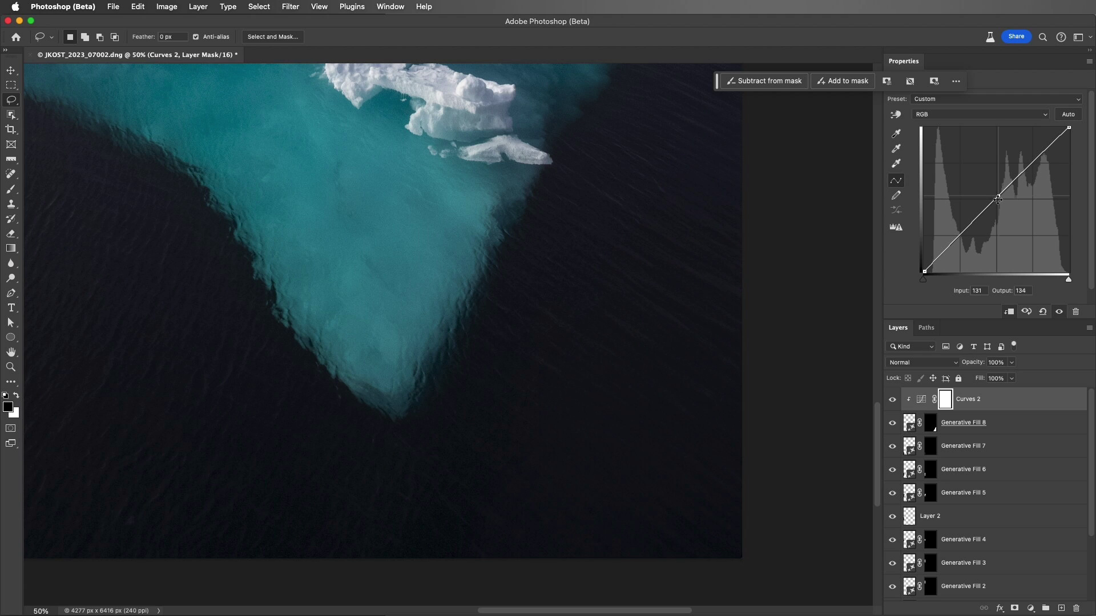
key("Up")
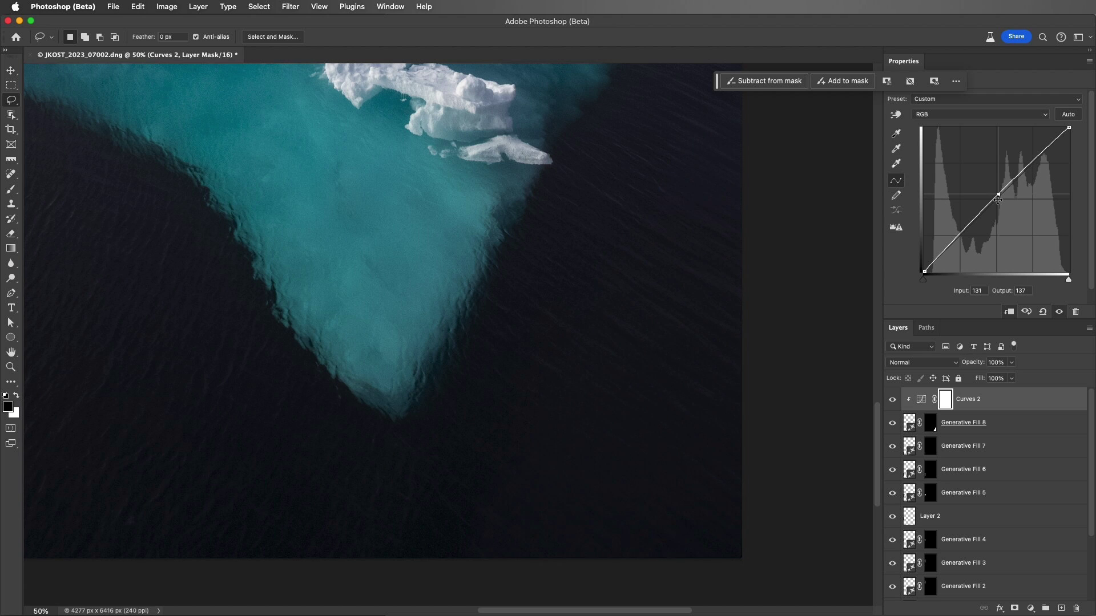
key("super+0")
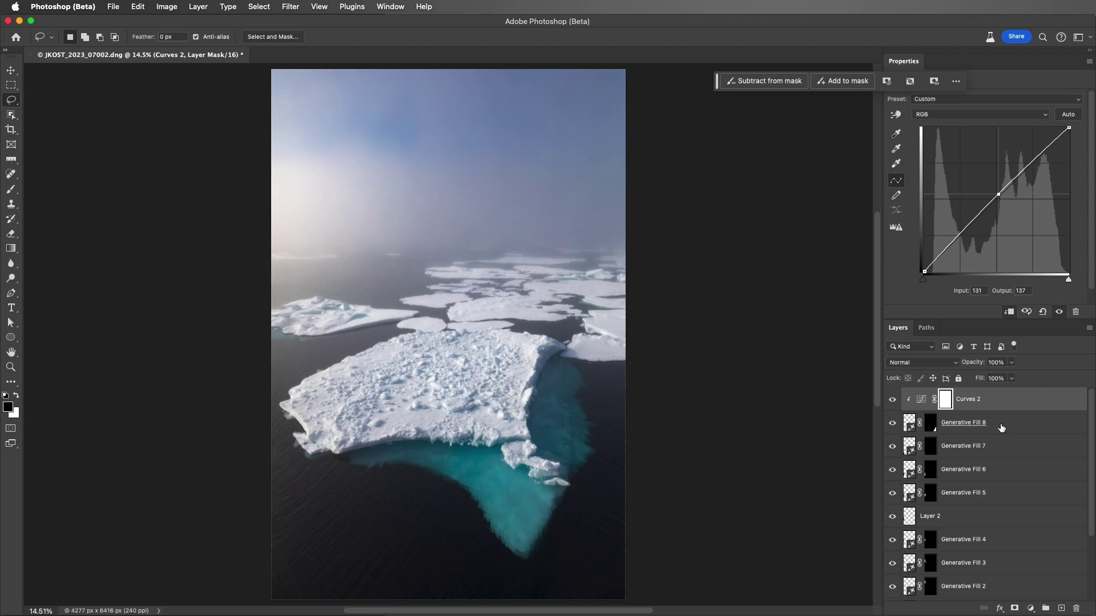
Group all layers above Layer 0 into Group 1 and hide Layer 0
scroll(1002, 428, "down", 5)
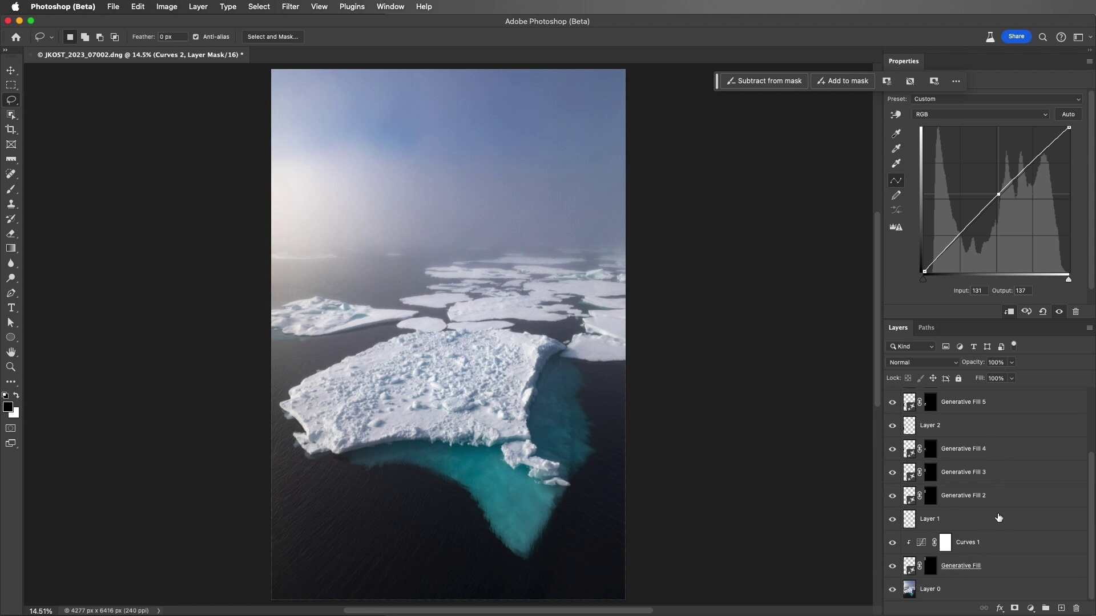
left_click(1004, 568, "shift")
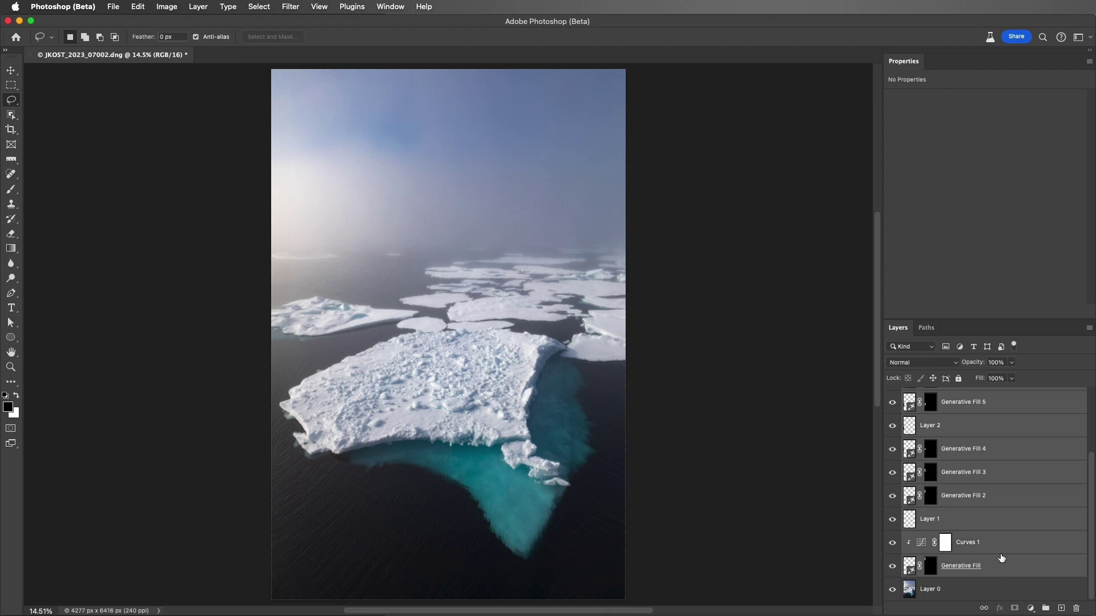
left_click_drag(1016, 571, 1046, 608)
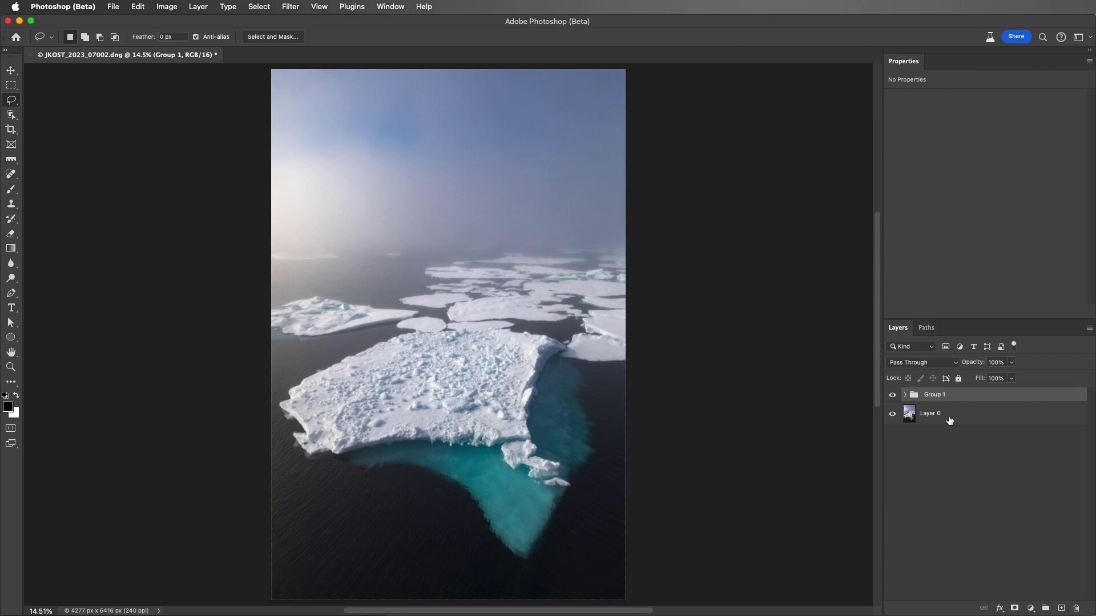
left_click(892, 414)
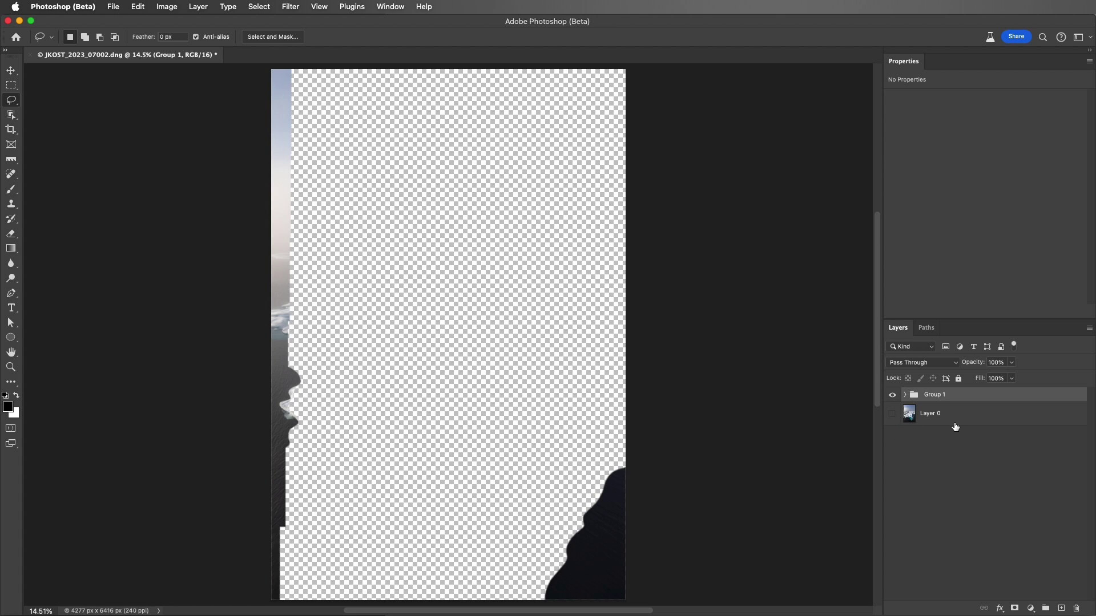
Copy Merged the whole canvas, paste it as Layer 3, then hide Group 1 and show Layer 0
left_click(258, 7)
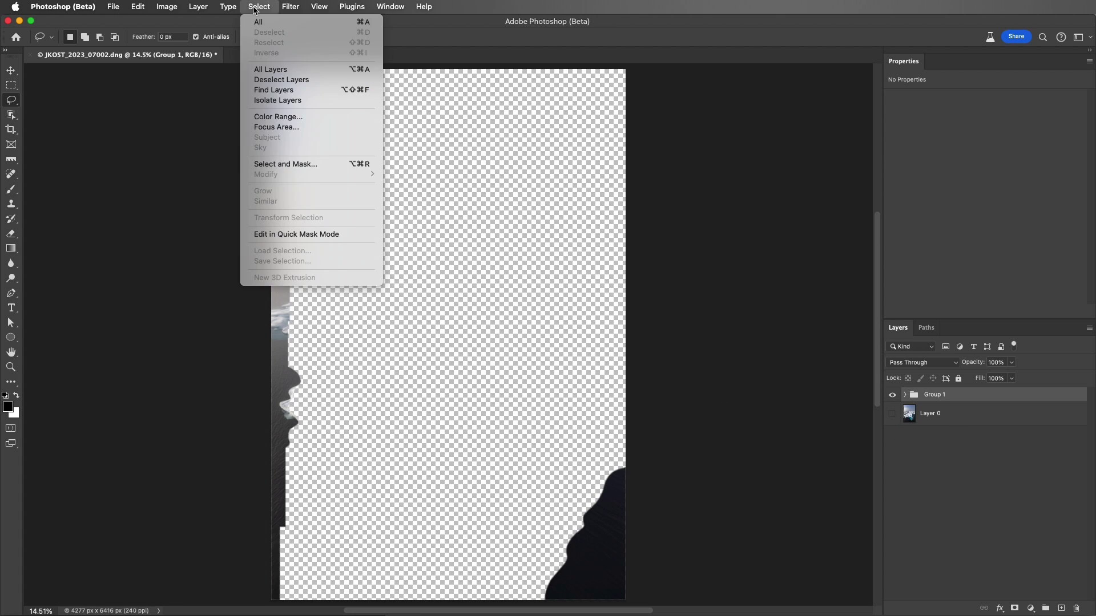
left_click(257, 22)
left_click(139, 6)
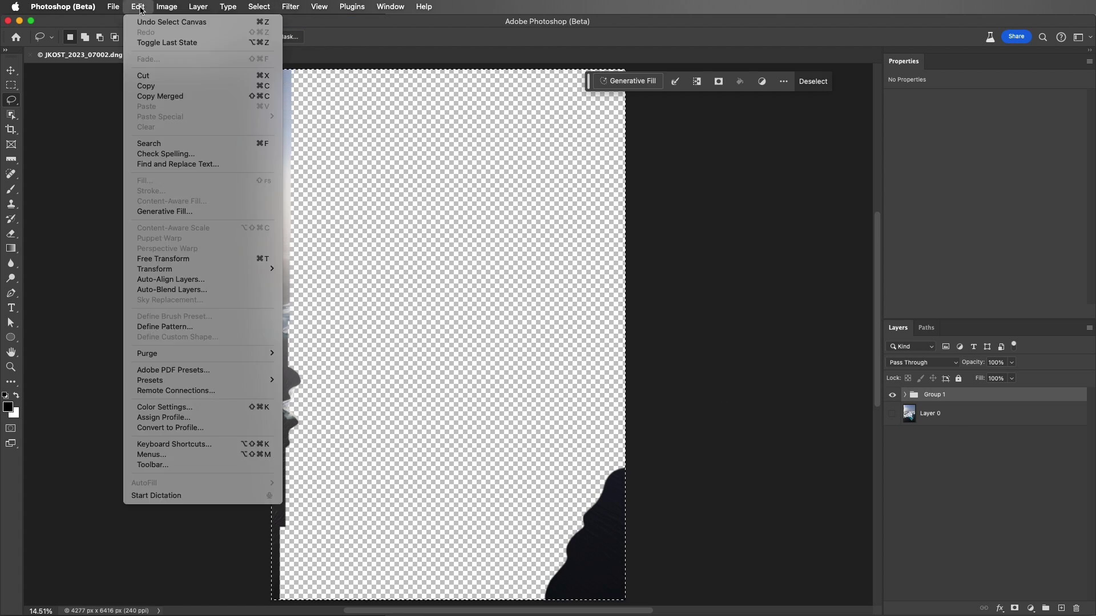
left_click(178, 96)
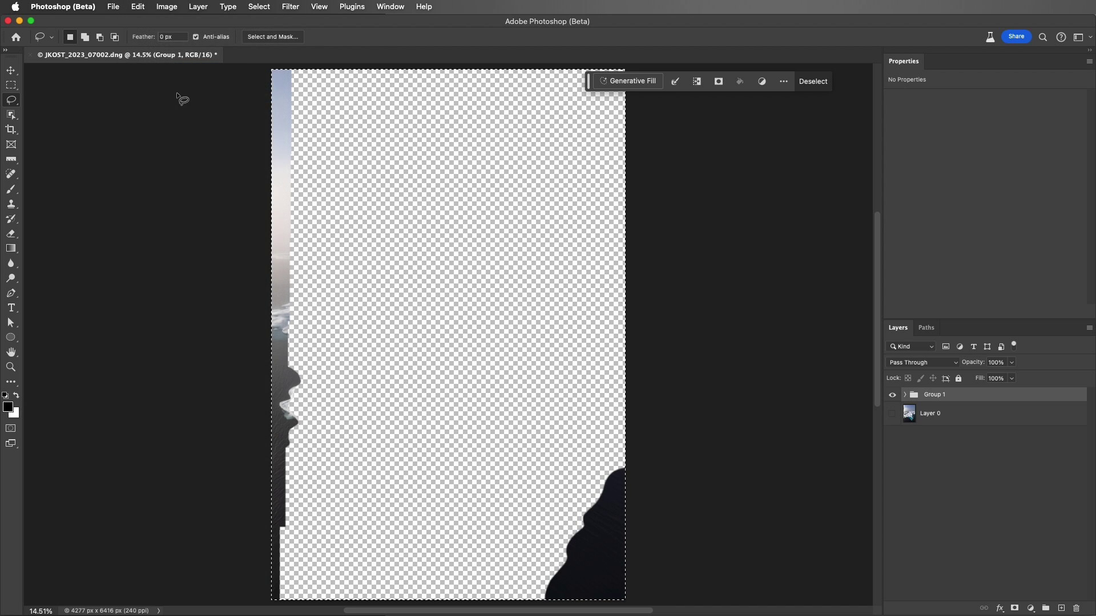
left_click(144, 10)
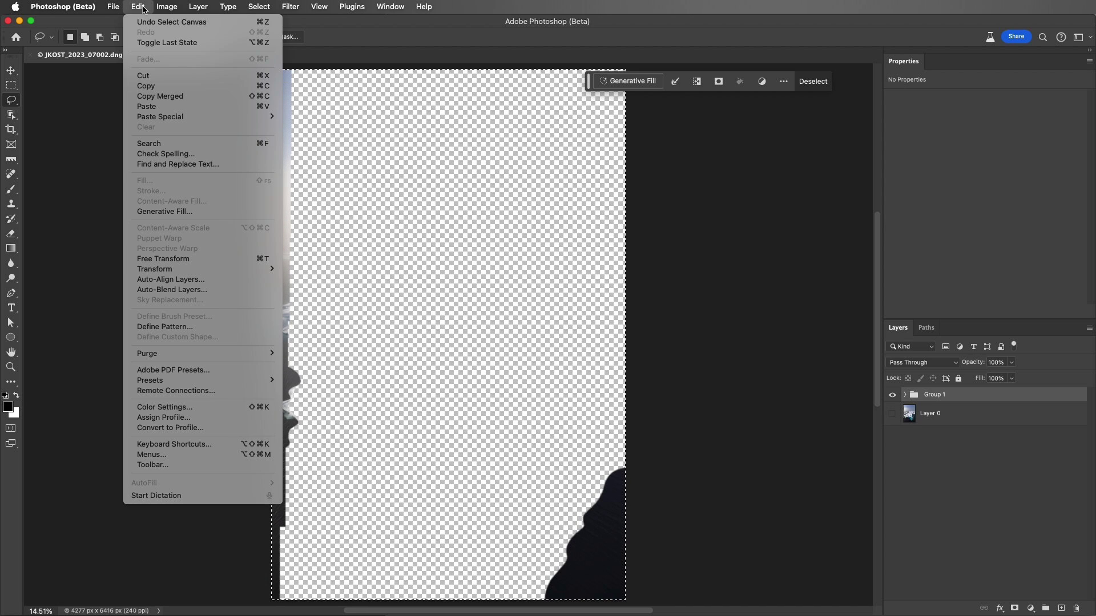
left_click(169, 108)
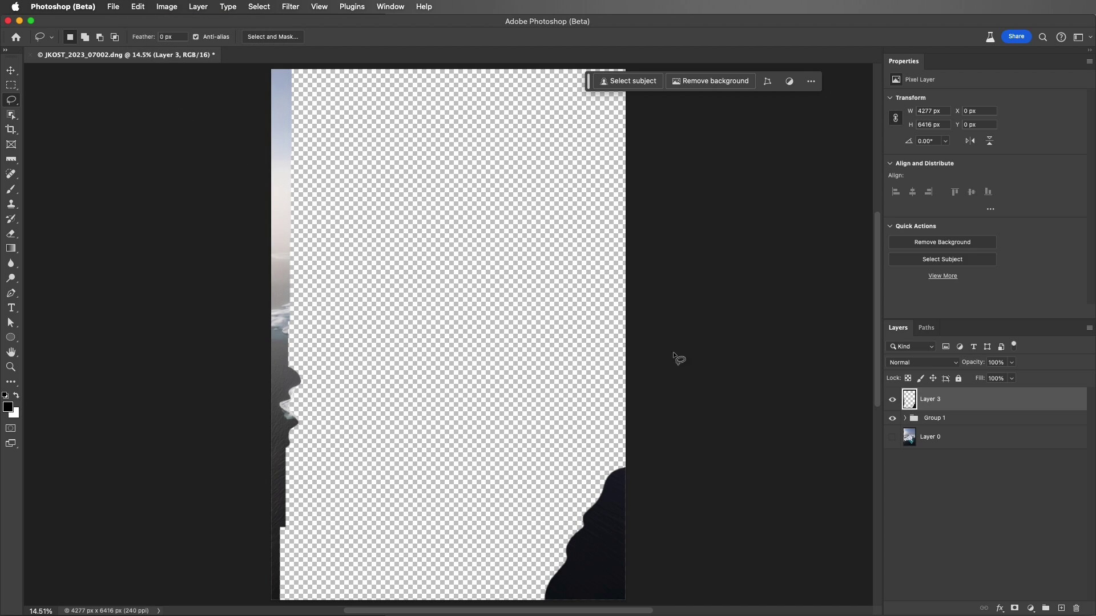
left_click(892, 419)
left_click(892, 437)
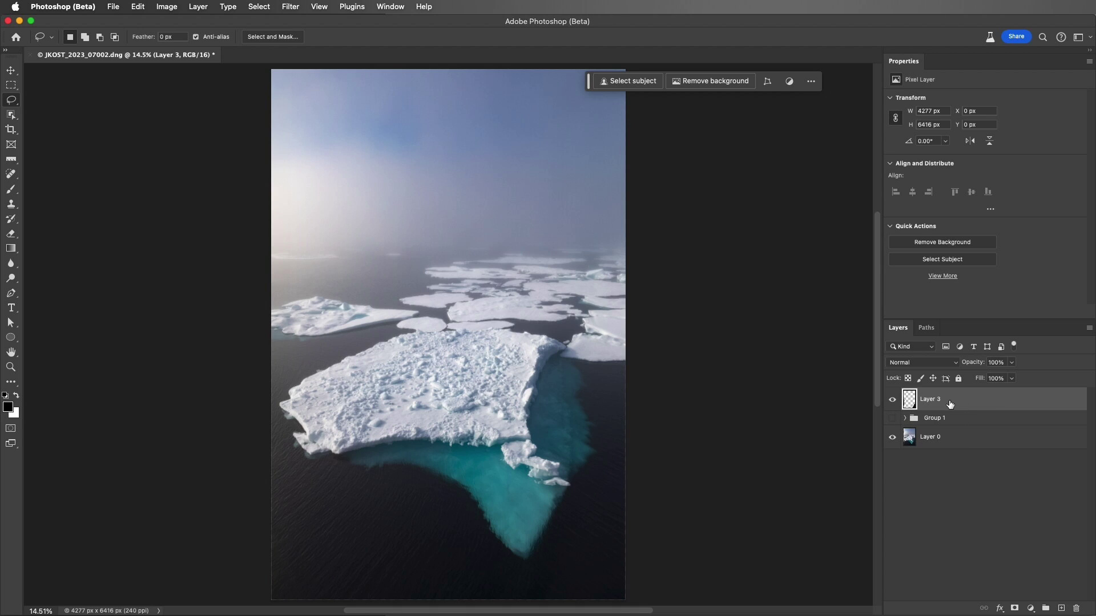
Convert Layer 3 for Smart Filters and inspect the ice edge at 100% zoom
left_click(297, 8)
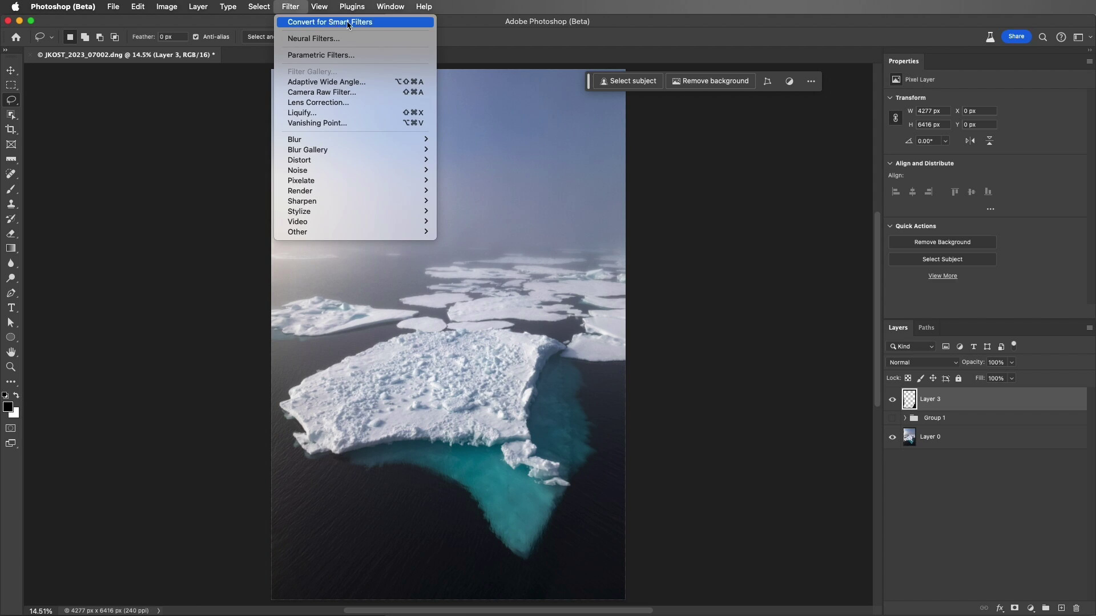
left_click(386, 23)
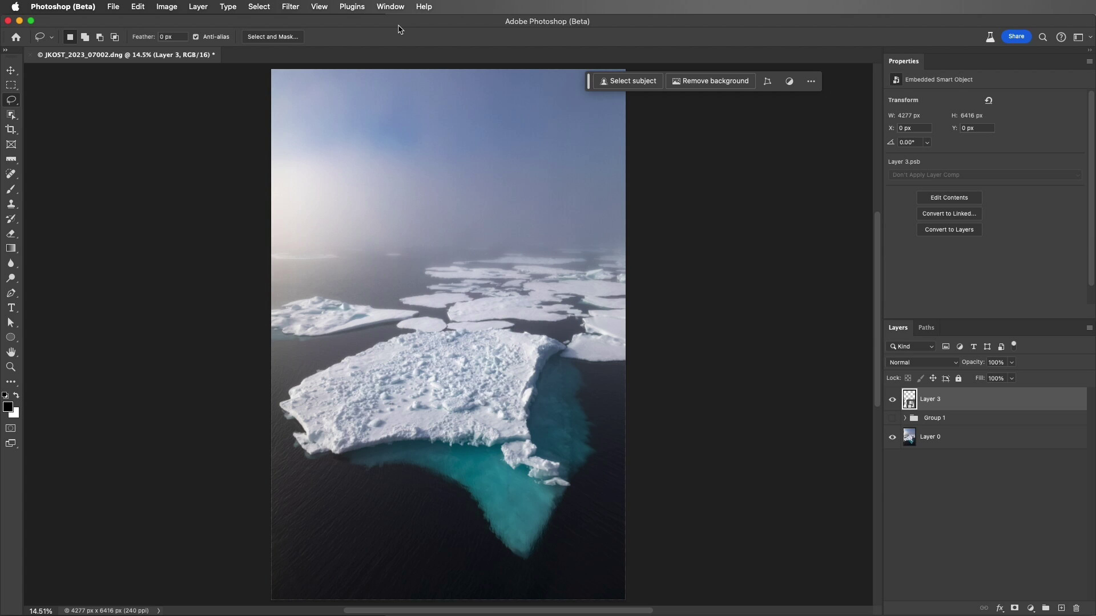
key("super+1")
mouse_move(139, 176)
left_mouse_down()
mouse_move(281, 200)
mouse_move(295, 294)
mouse_move(384, 249)
mouse_move(350, 311)
mouse_move(189, 226)
left_mouse_up()
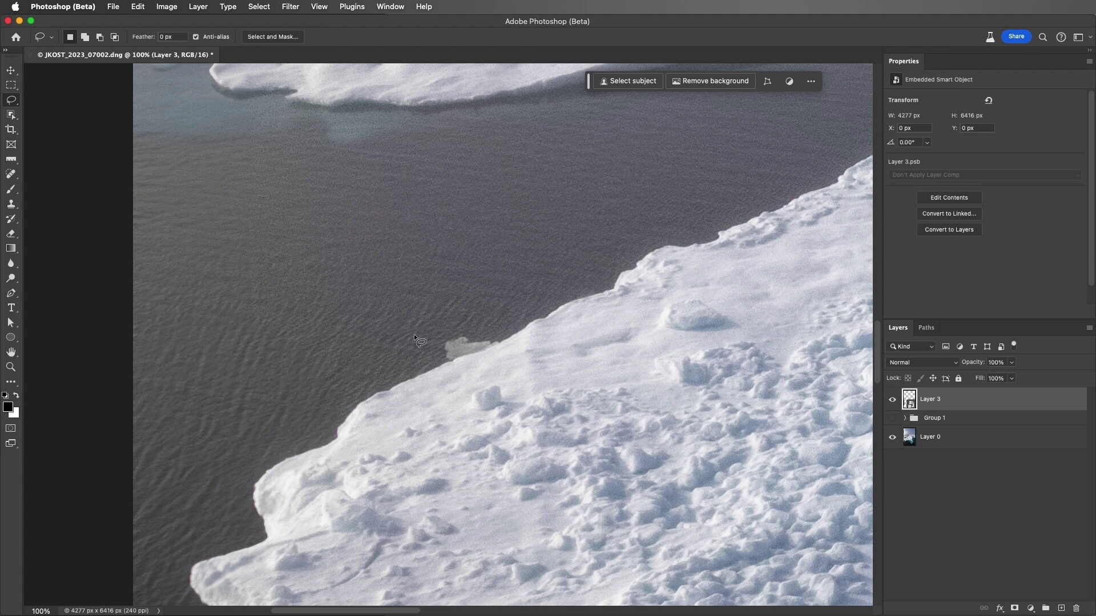
In Camera Raw Filter on Layer 3, set Grain 20, Size 20, Roughness 33, previewing at 100%
left_click(290, 7)
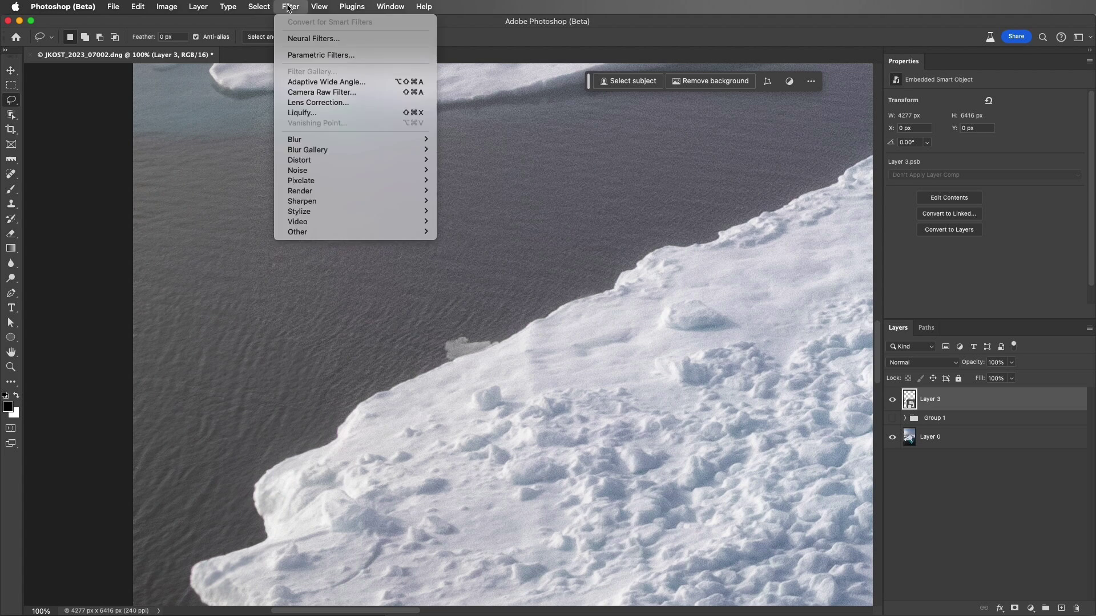
left_click(356, 91)
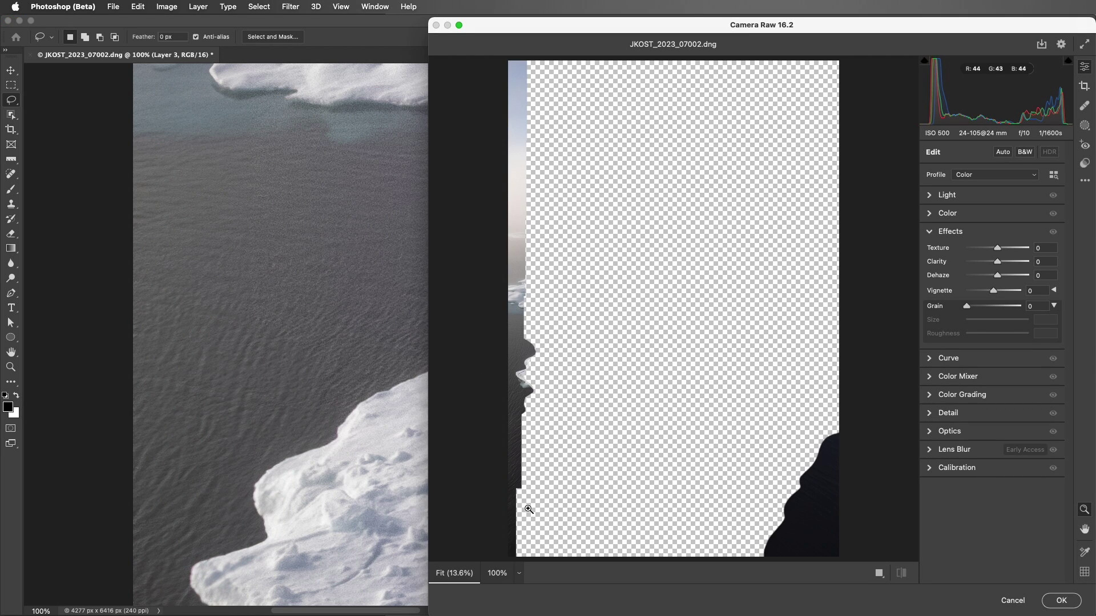
left_click(498, 573)
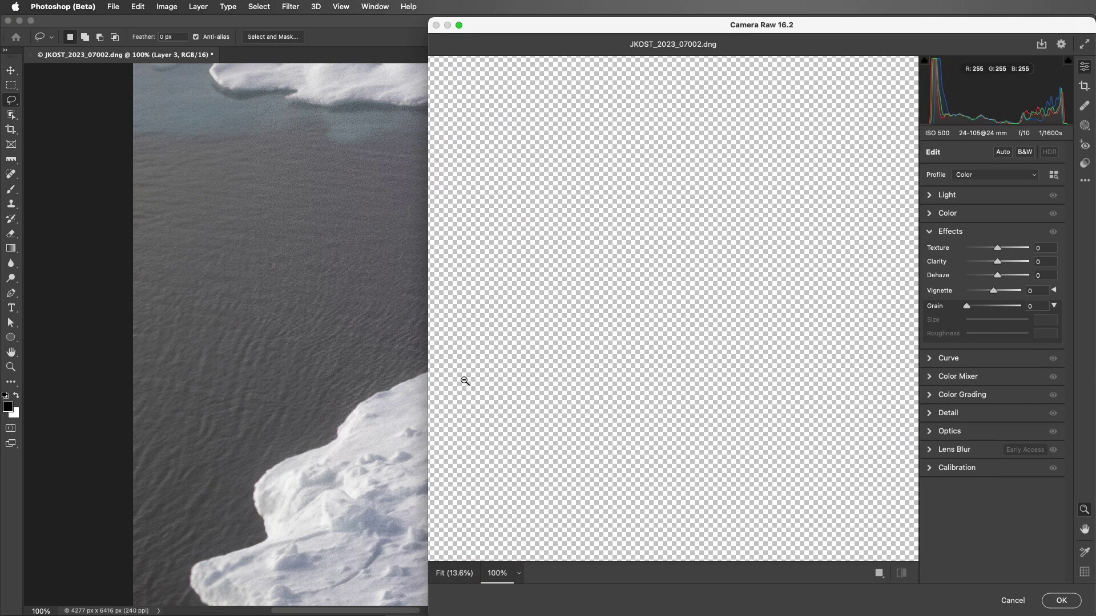
left_click_drag(478, 374, 619, 234)
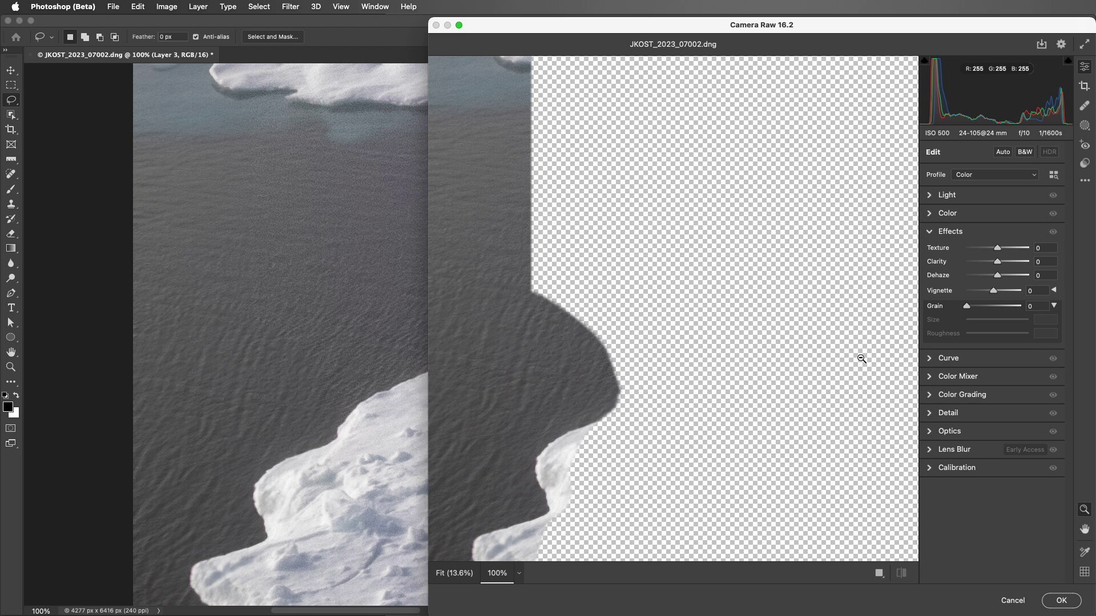
left_click_drag(967, 306, 977, 310)
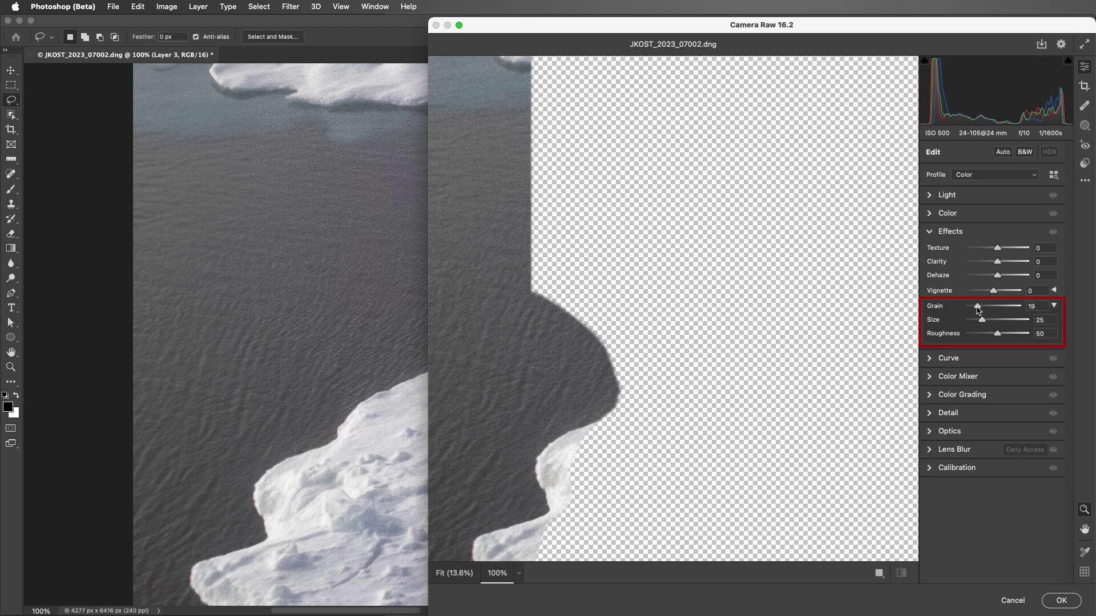
left_click_drag(981, 319, 988, 338)
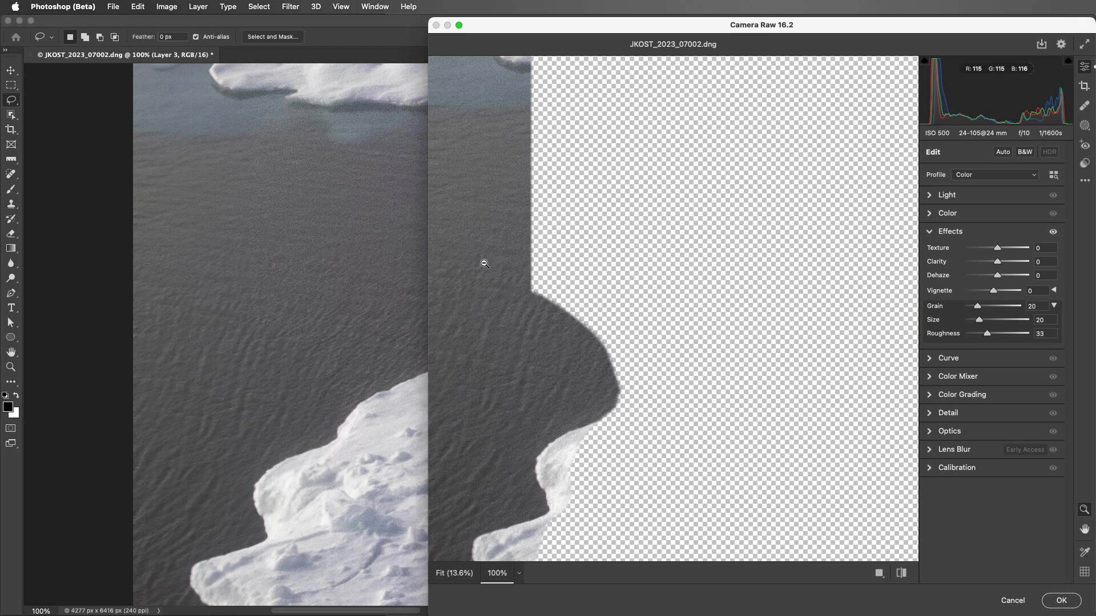
Apply the grain, save as JKOST_2023_07002_ME-3.psd, and view it in Lightroom Classic without transforms
left_click(1061, 601)
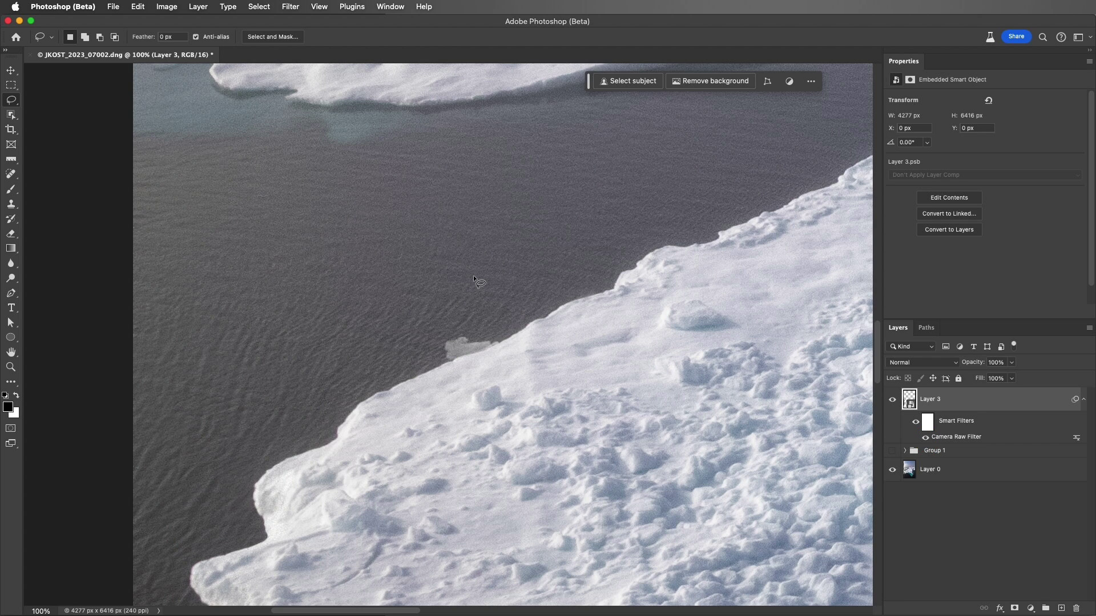
key("super+0")
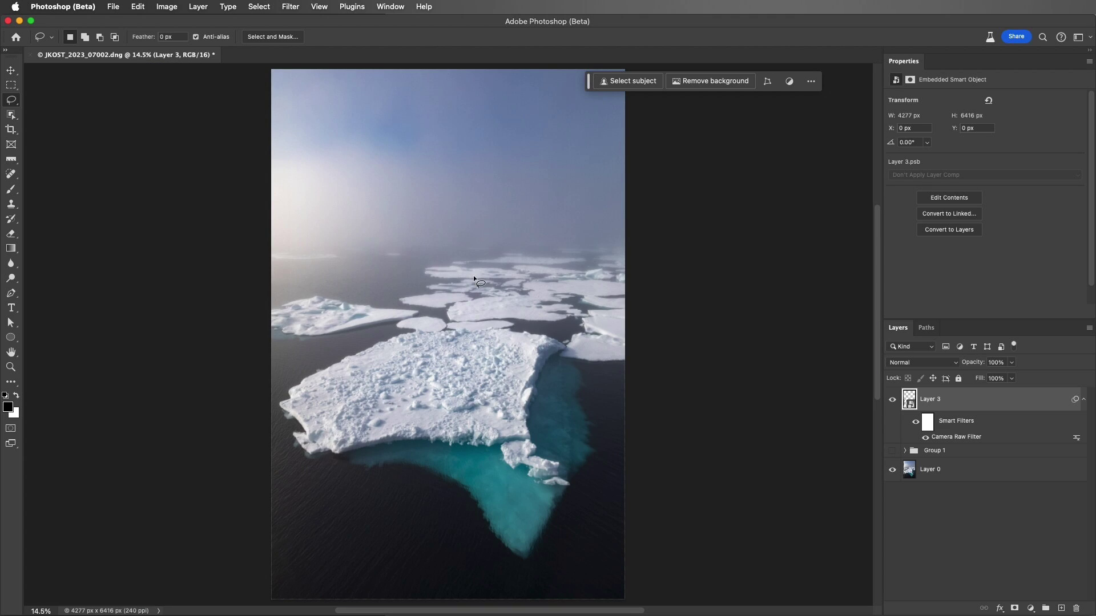
key("super+s")
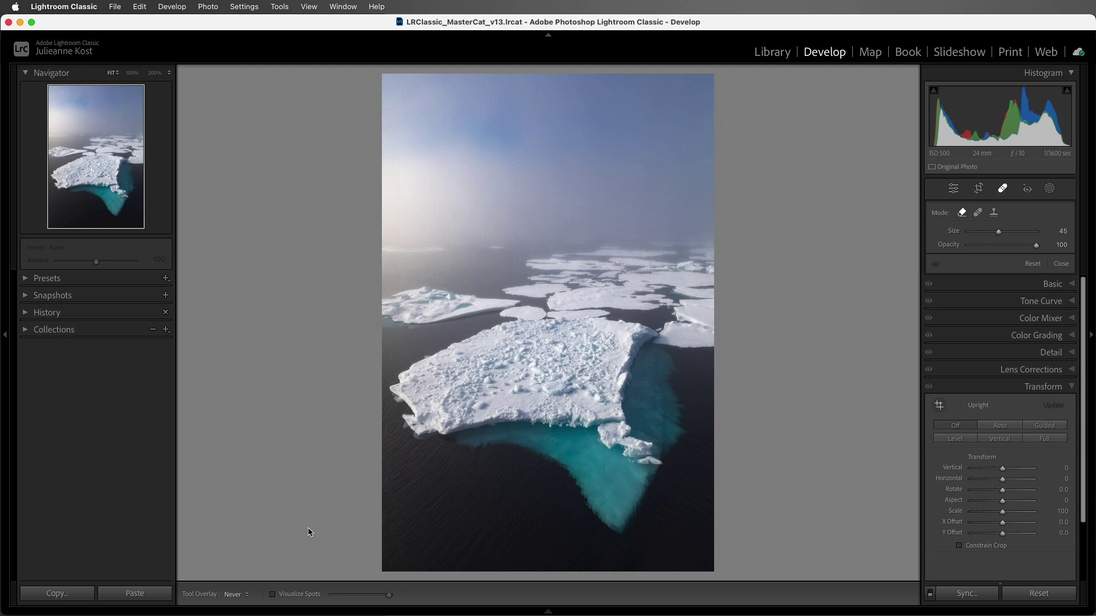
key("super+shift+v")
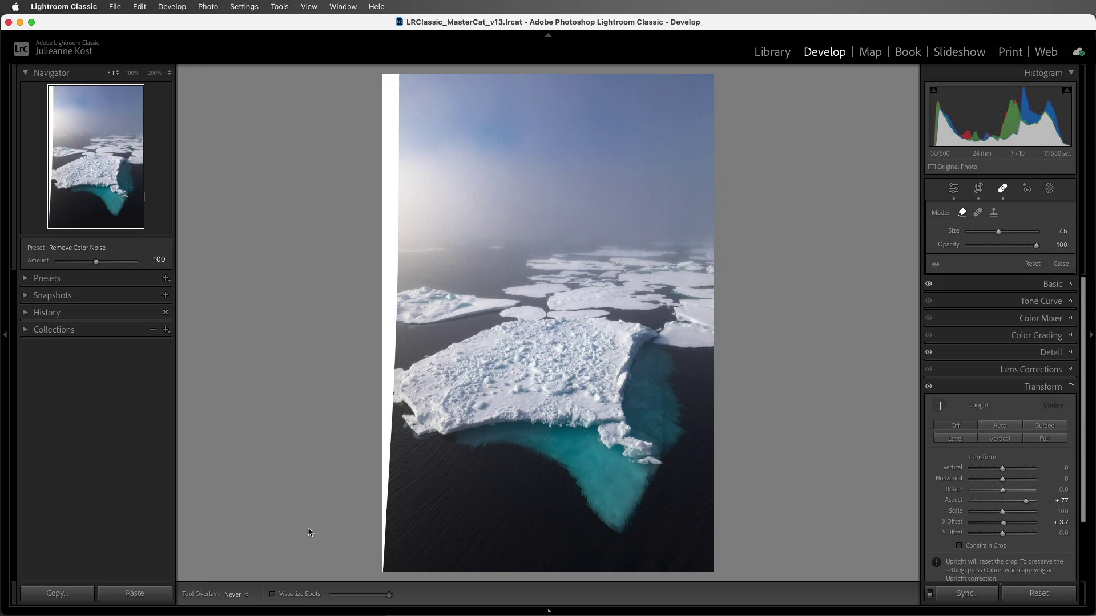
key("super+z")
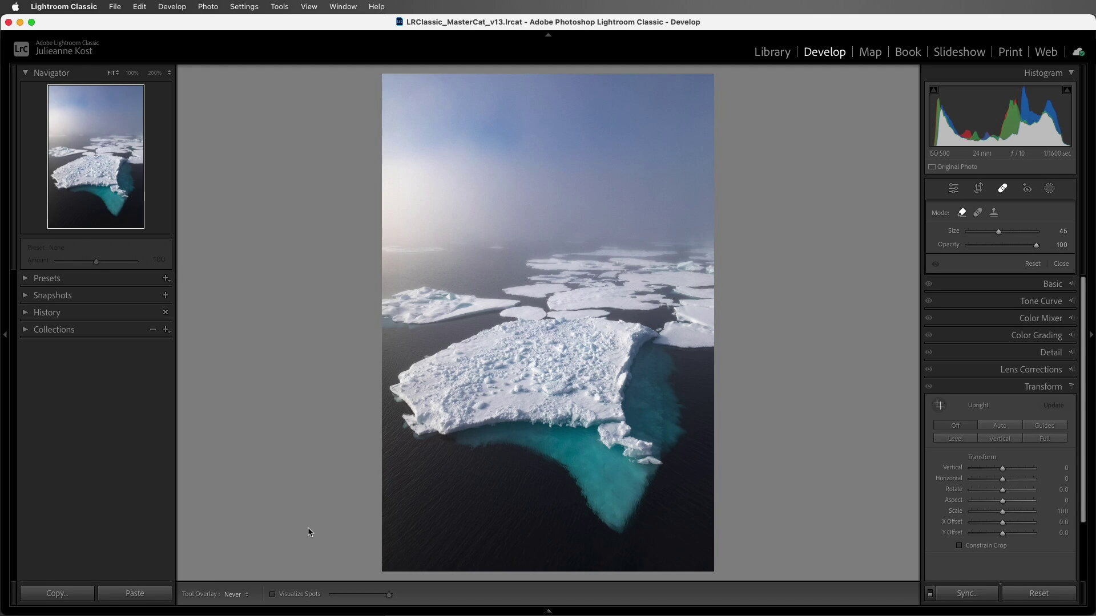